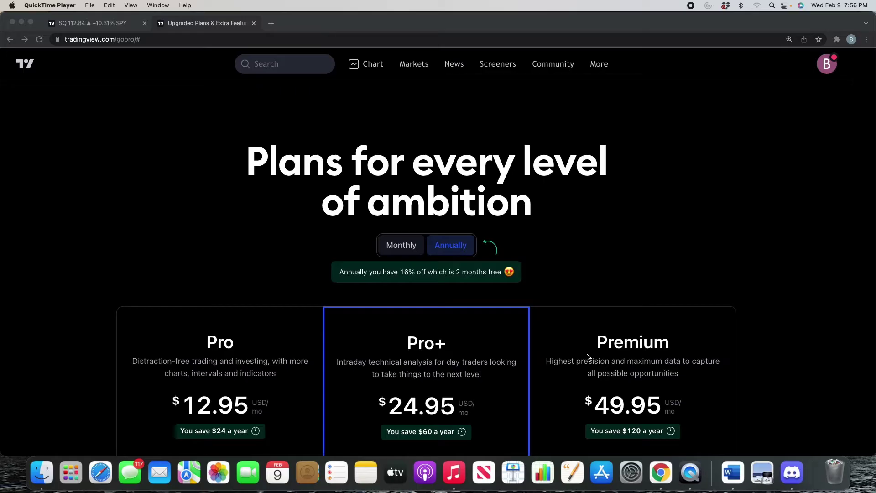
Step: Scroll the Plans page down to the Pro, Pro+ and Premium benefit lists
scroll(754, 324, down, 1)
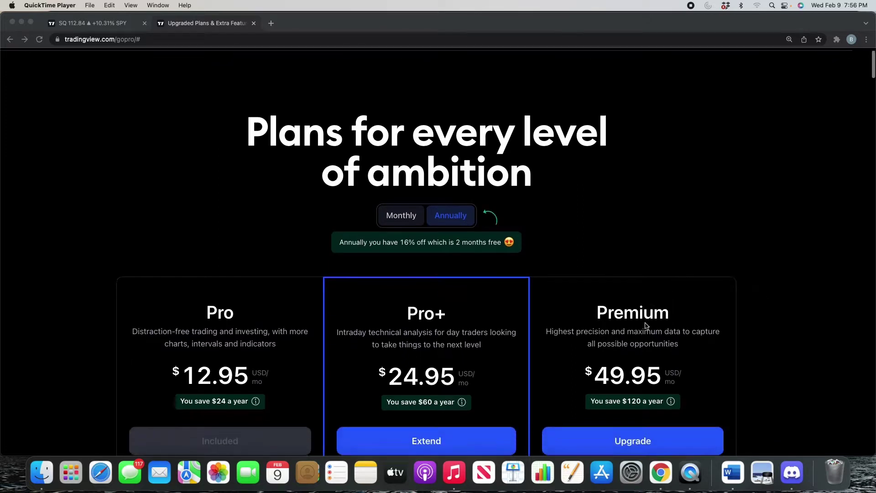
scroll(646, 325, down, 5)
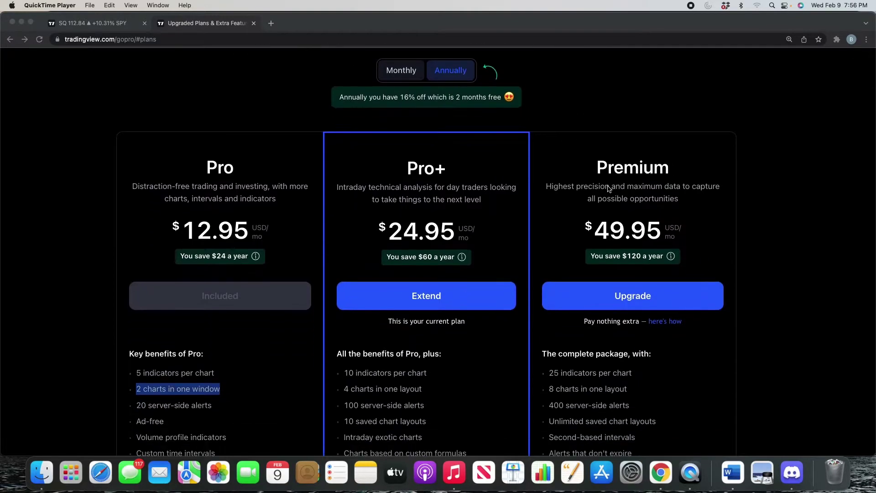
scroll(614, 219, down, 3)
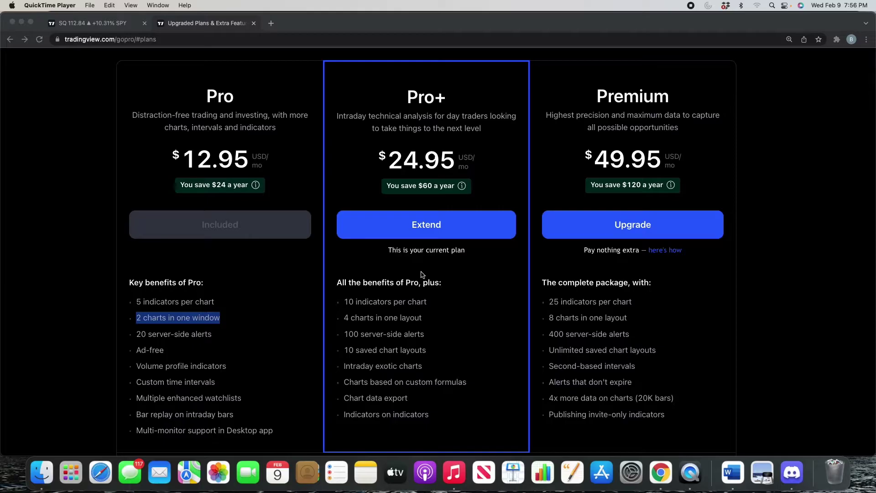
click(144, 315)
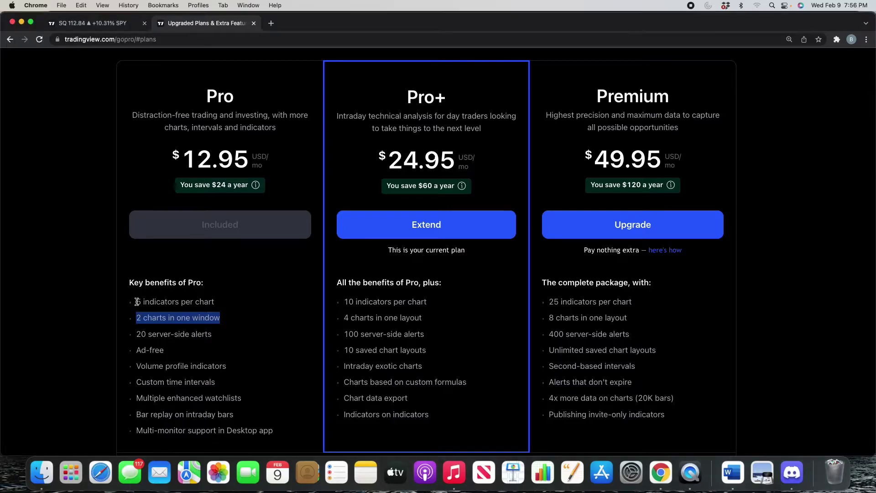
Step: Highlight the indicator allowances, e.g. Pro's 5 and Premium's 25 indicators per chart, to compare plans
drag(136, 302, 224, 302)
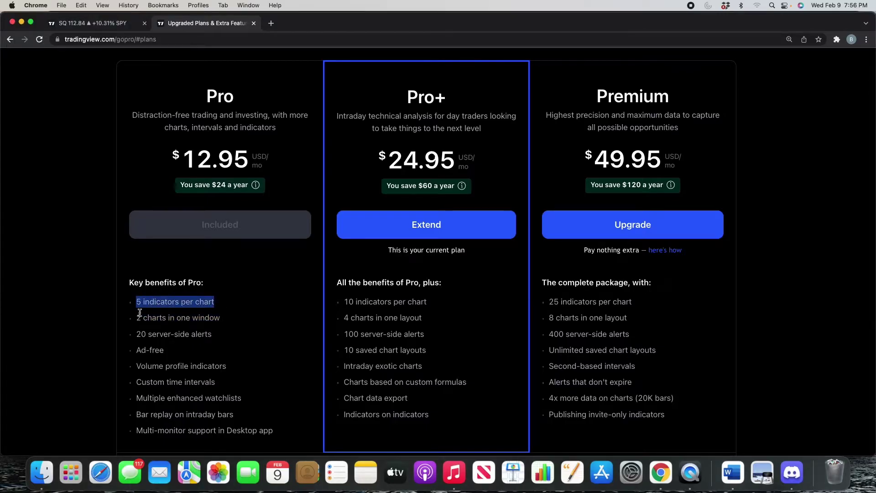
drag(138, 318, 220, 316)
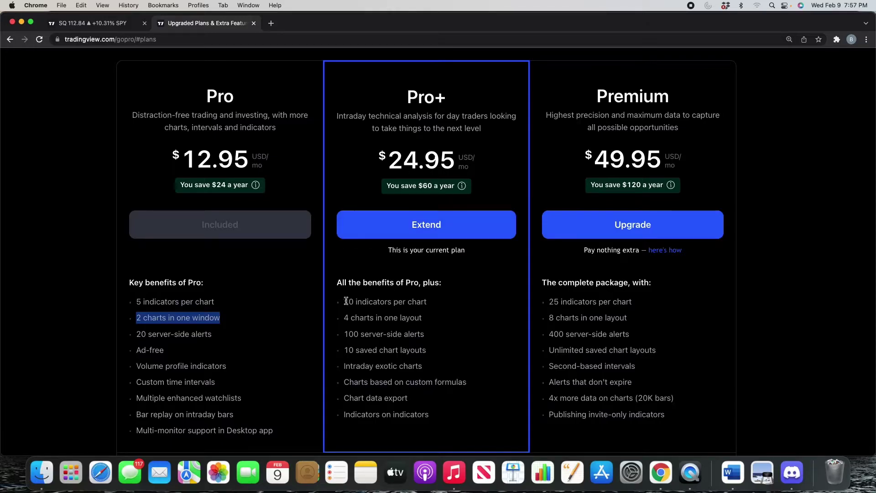
drag(349, 302, 427, 302)
drag(551, 302, 637, 305)
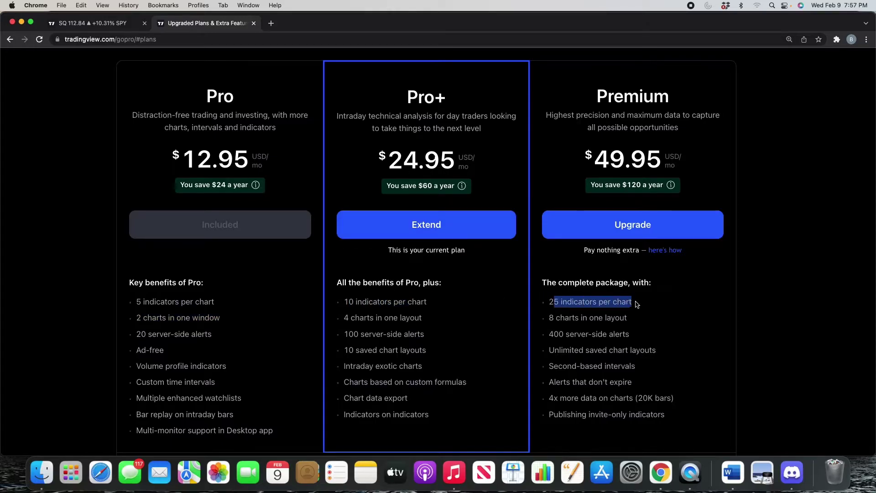
drag(135, 301, 185, 300)
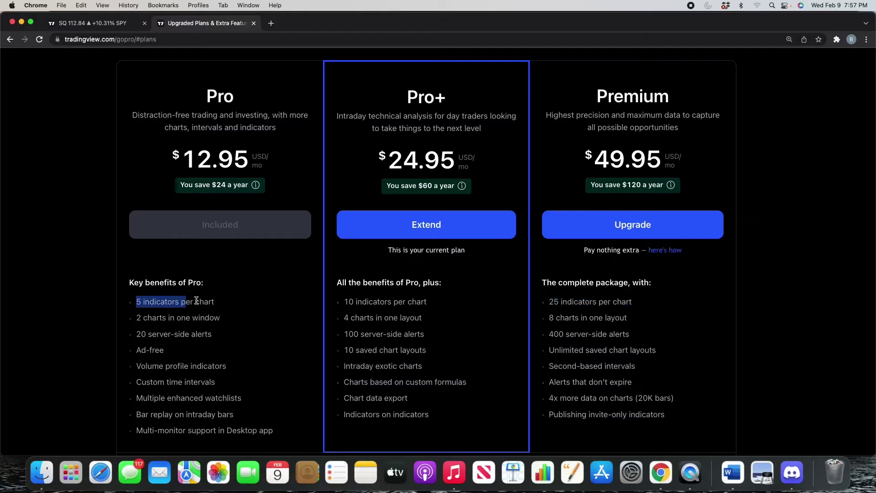
click(382, 310)
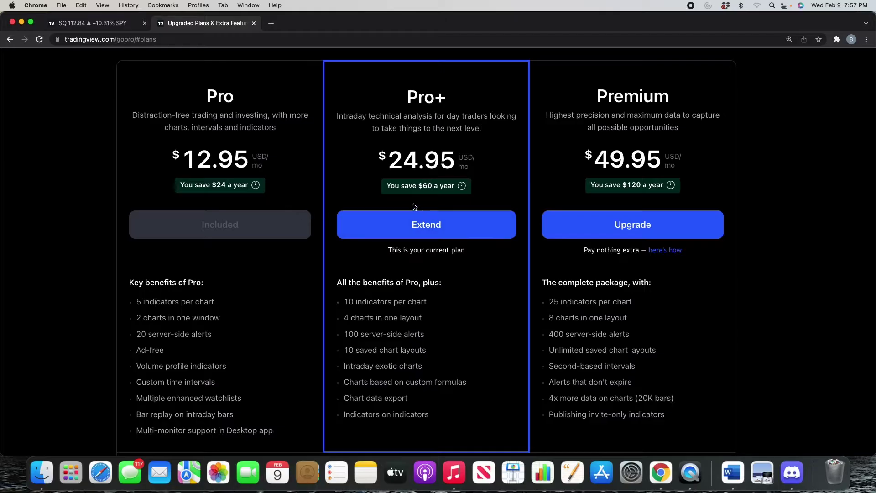
scroll(410, 211, down, 1)
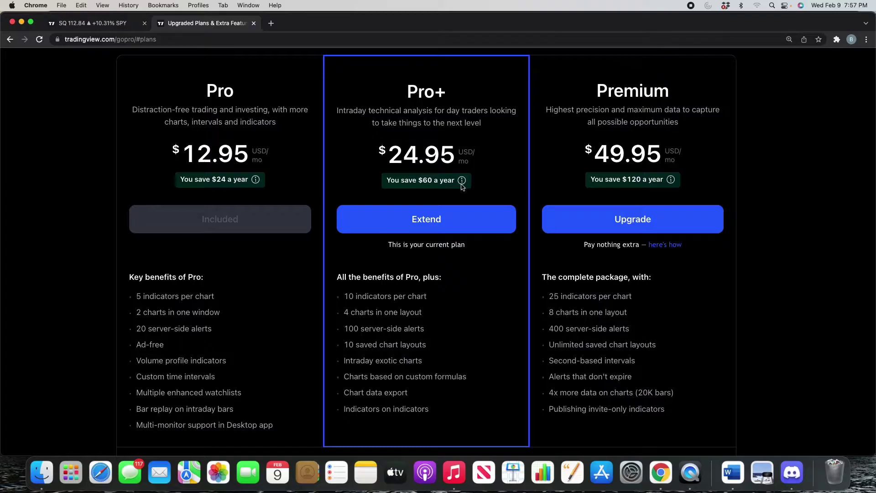
Step: Check the 'You save $60 a year' tooltip and scroll into the Compare table
mouse_move(408, 179)
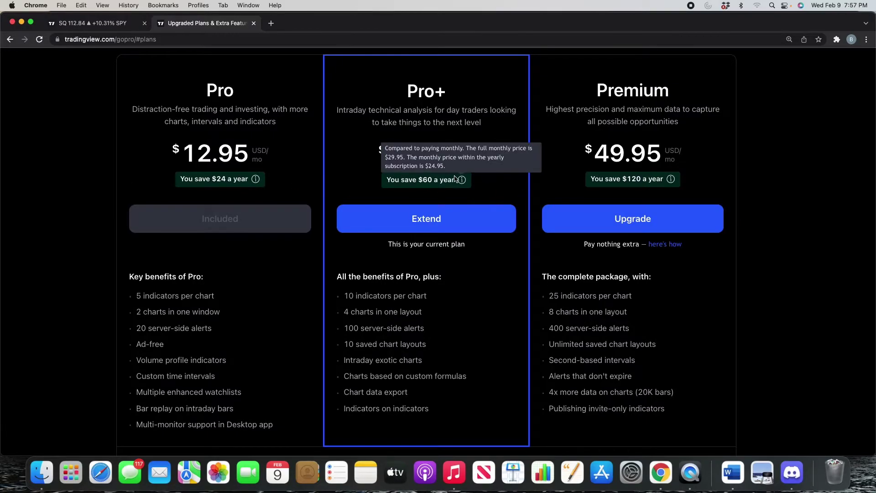
scroll(466, 205, down, 5)
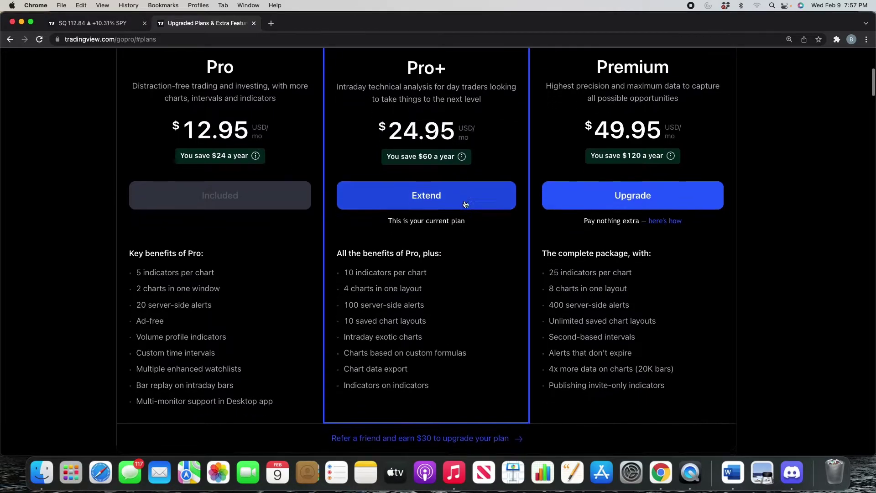
scroll(466, 204, down, 1)
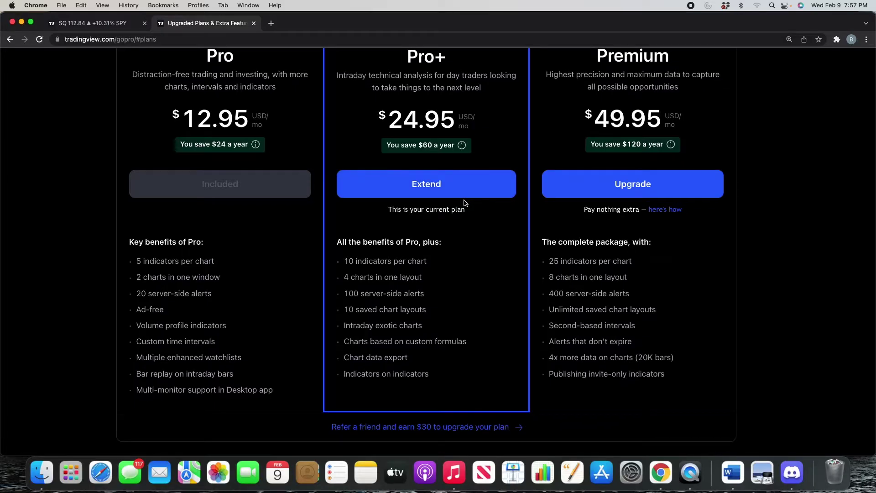
scroll(465, 204, down, 2)
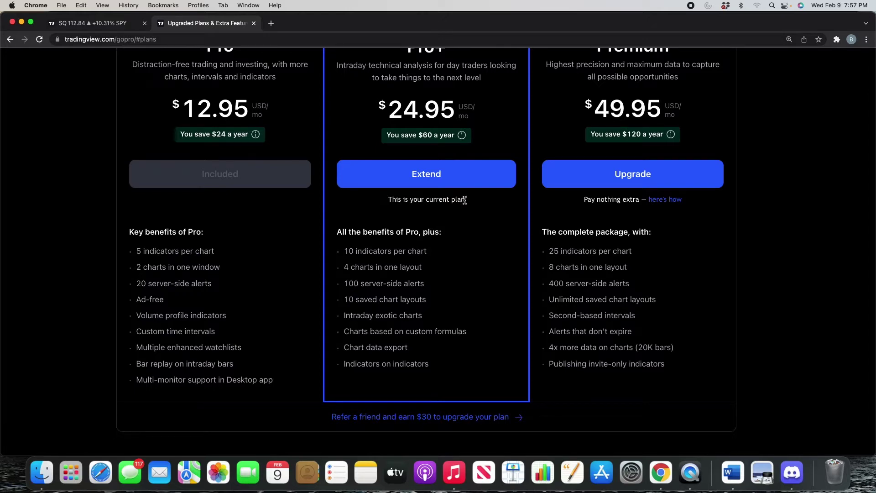
scroll(465, 202, down, 20)
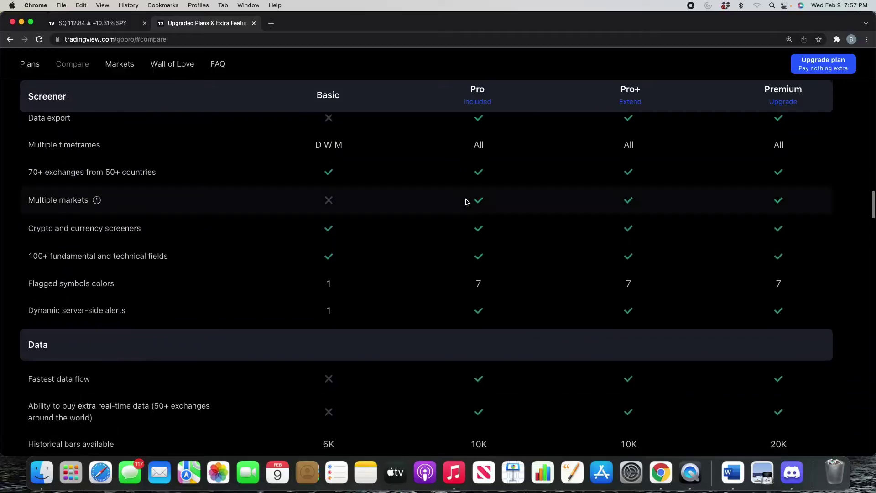
Step: Scroll the Markets list down to Moscow Exchange and open Subscribe to Real-Time Markets
scroll(466, 202, down, 10)
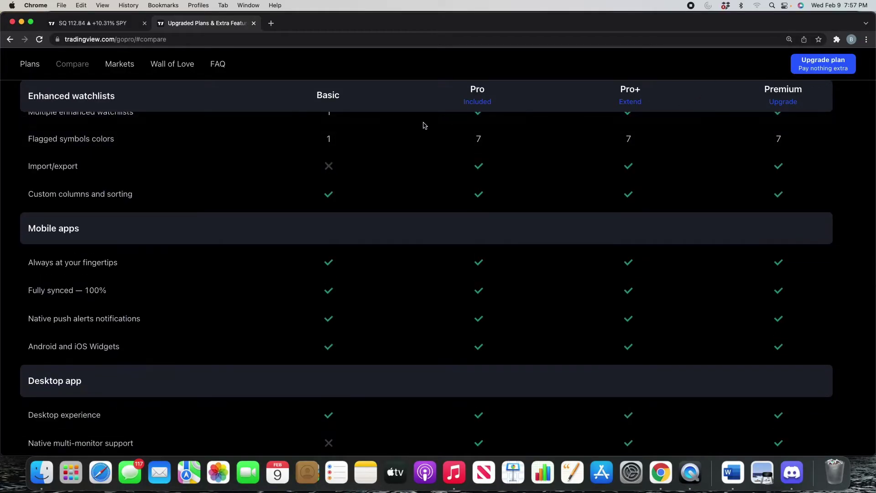
scroll(416, 148, down, 15)
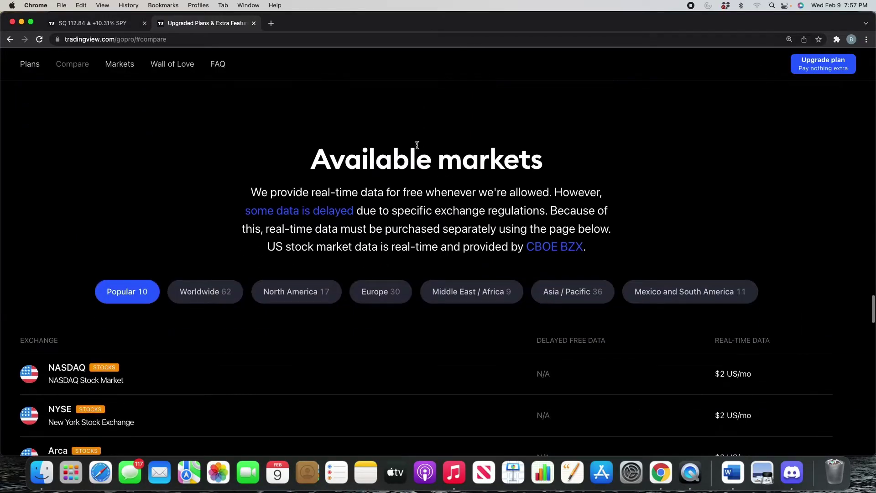
scroll(416, 149, up, 1)
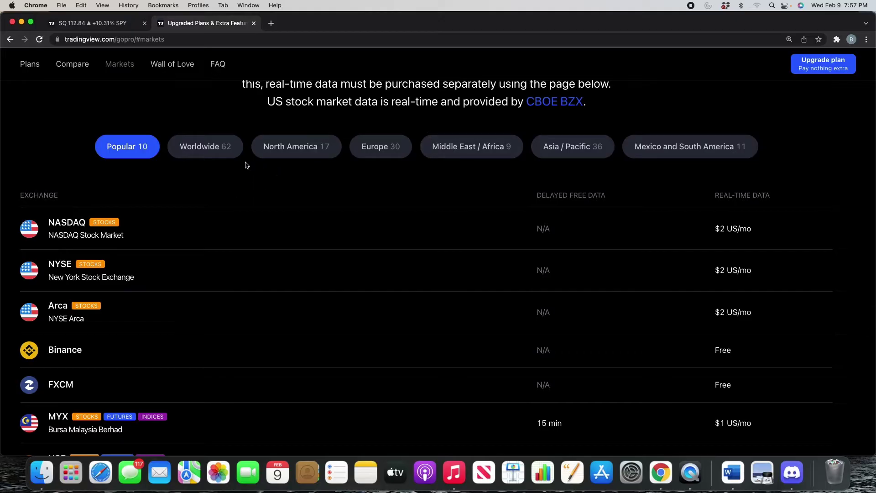
scroll(185, 197, down, 6)
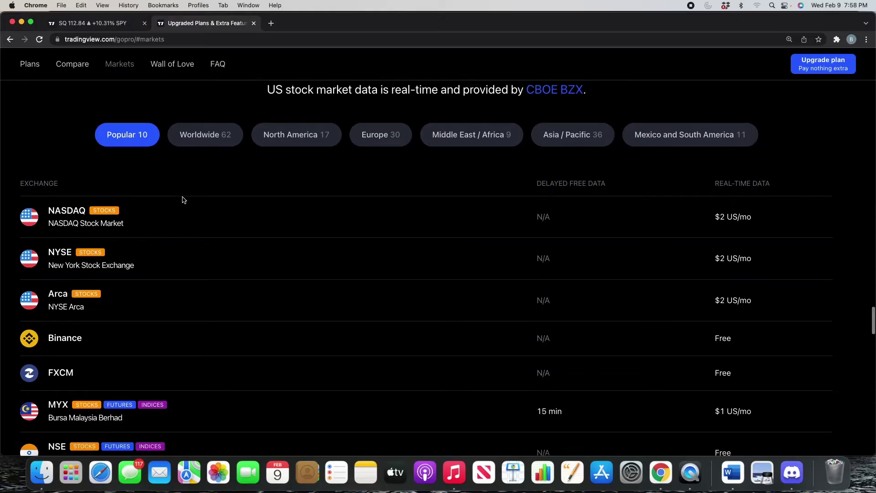
scroll(434, 328, down, 3)
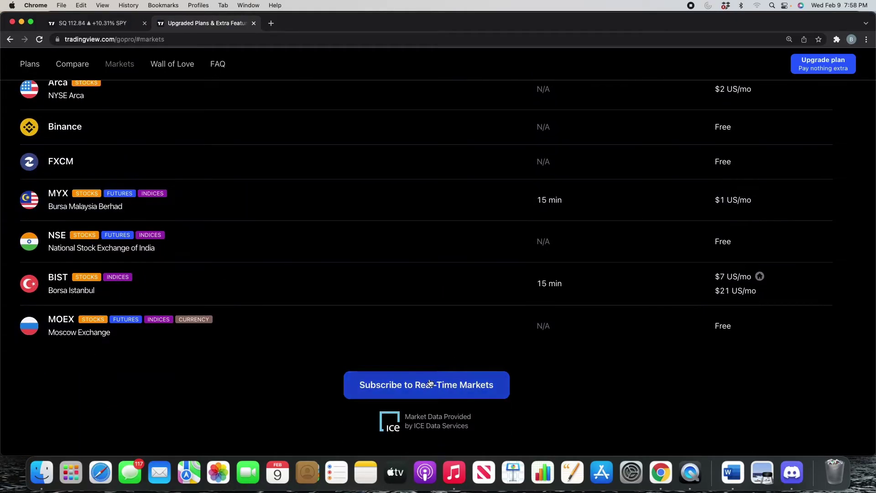
click(430, 383)
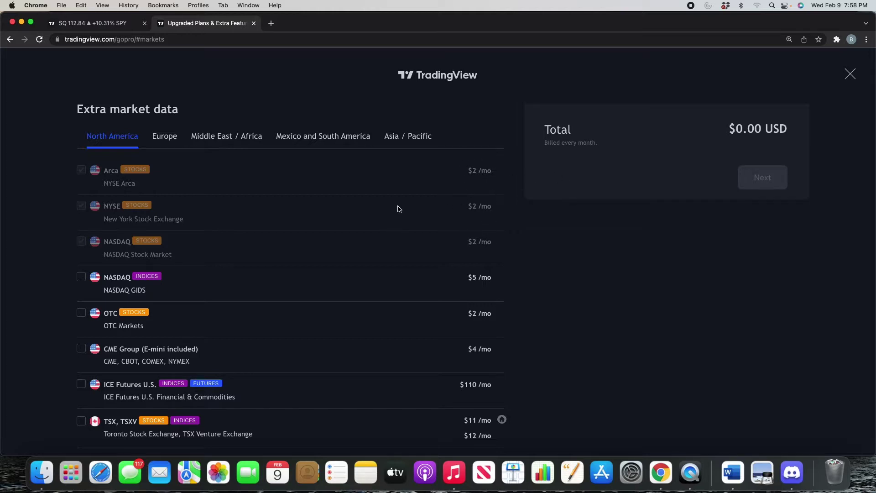
Step: Scroll through the North America exchanges in the Extra market data overlay
scroll(261, 297, down, 2)
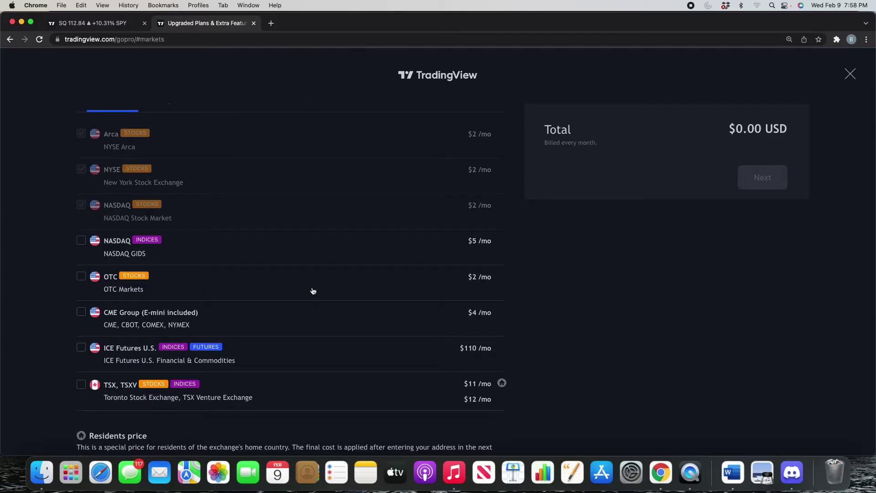
scroll(194, 276, up, 1)
scroll(205, 277, down, 1)
scroll(215, 278, up, 2)
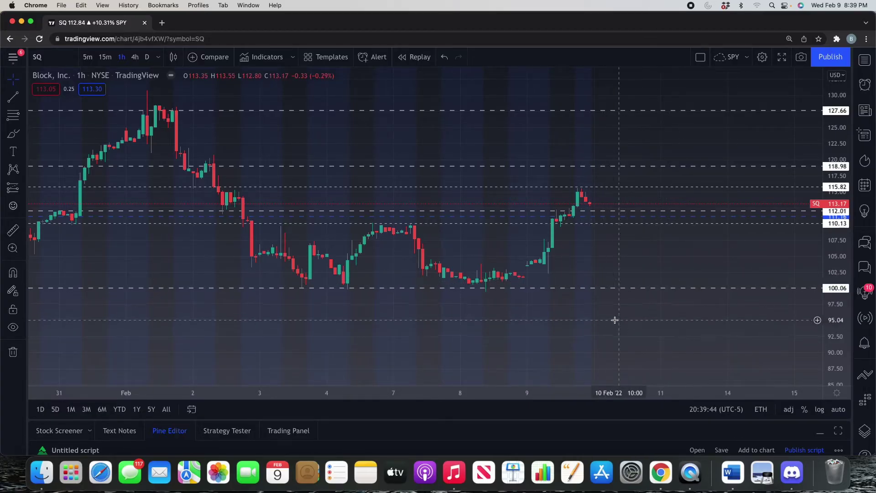
scroll(612, 317, down, 5)
scroll(832, 265, down, 3)
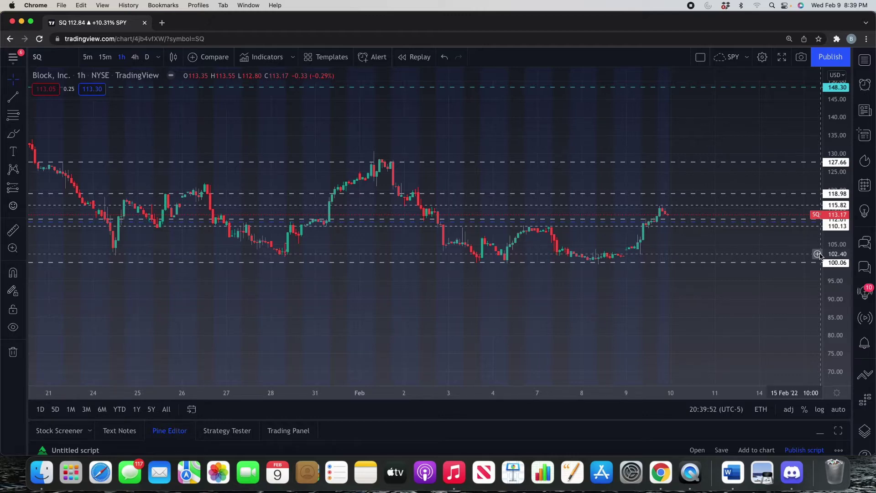
click(819, 255)
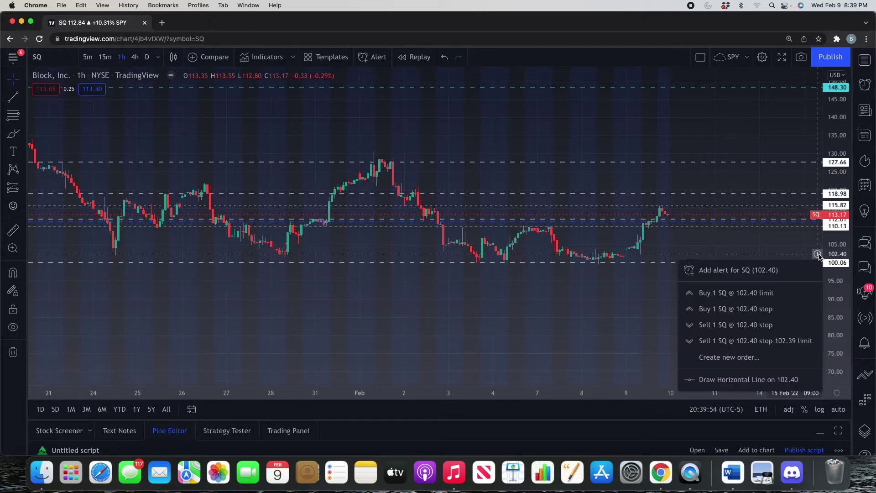
click(734, 381)
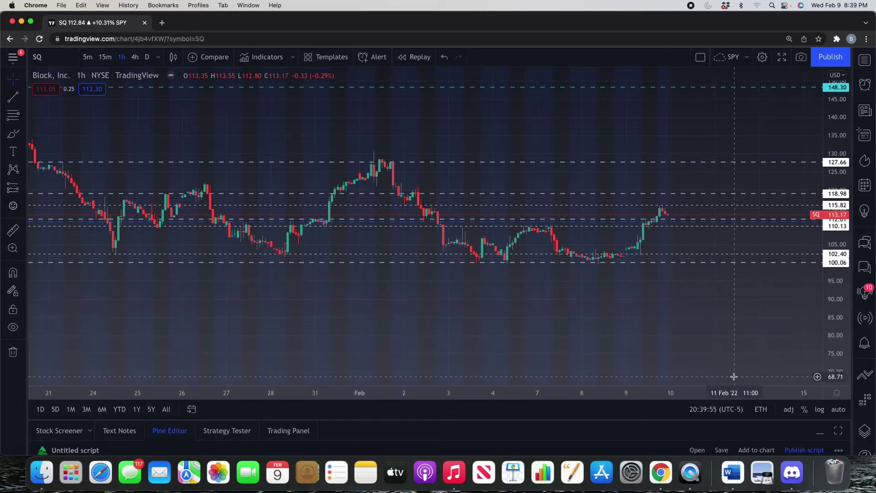
right_click(694, 257)
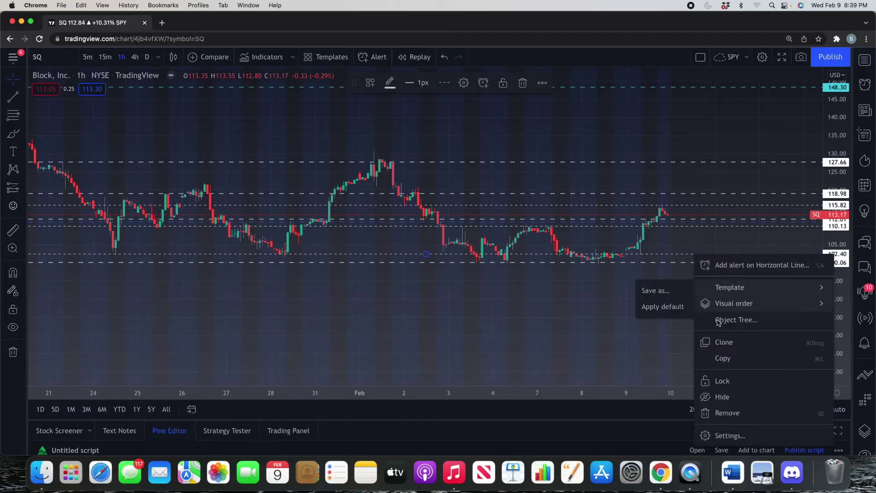
click(721, 411)
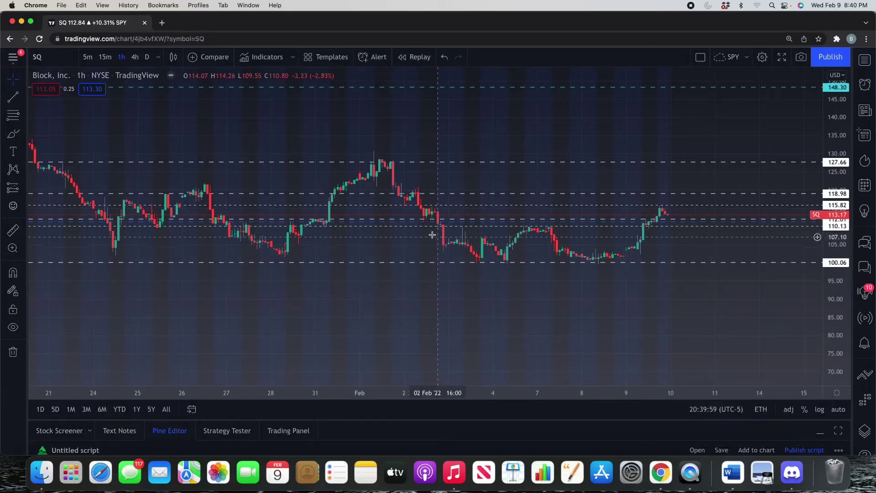
click(12, 98)
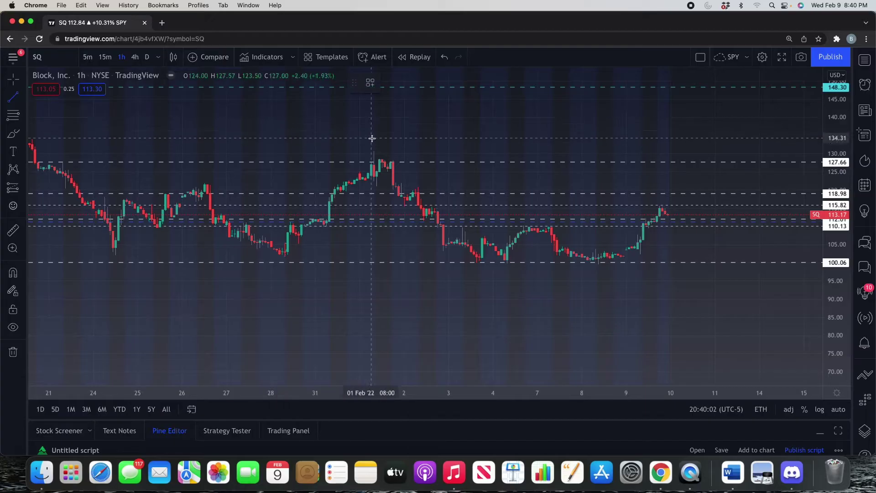
click(393, 161)
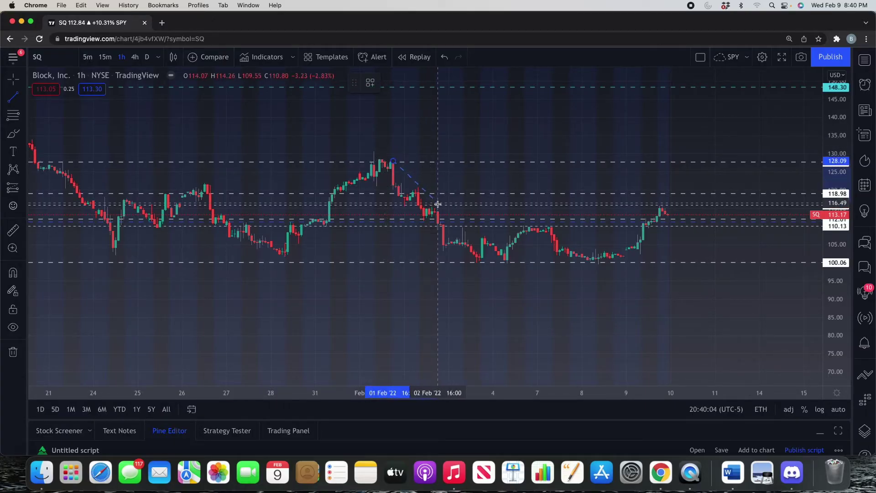
click(499, 261)
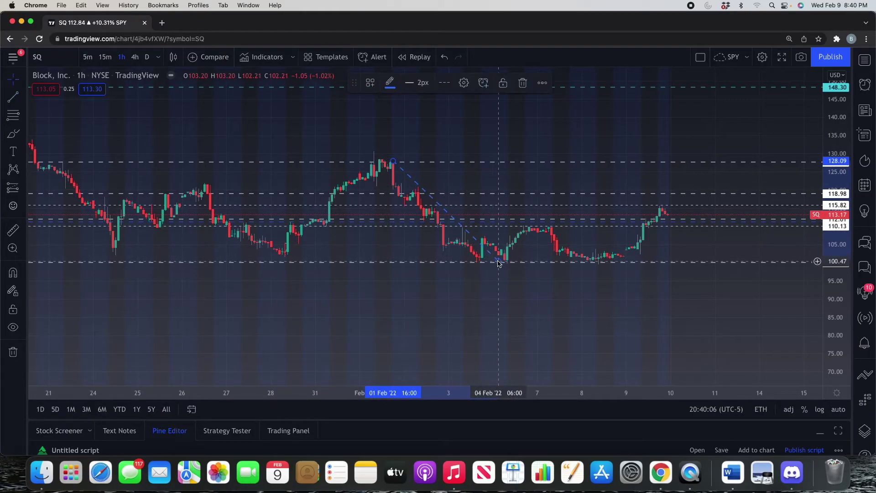
click(13, 97)
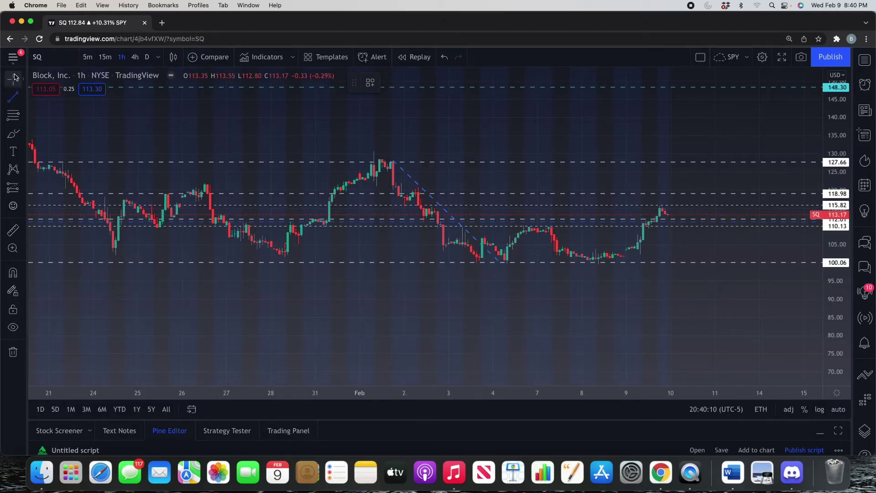
click(12, 84)
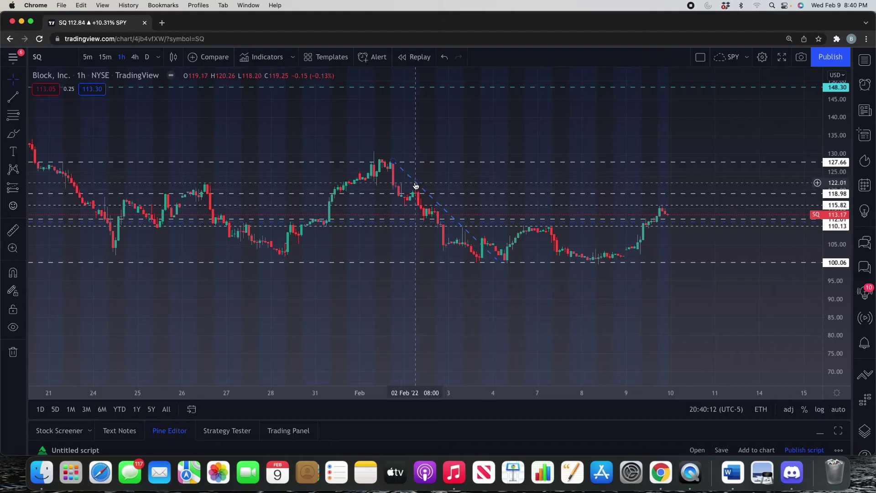
click(416, 185)
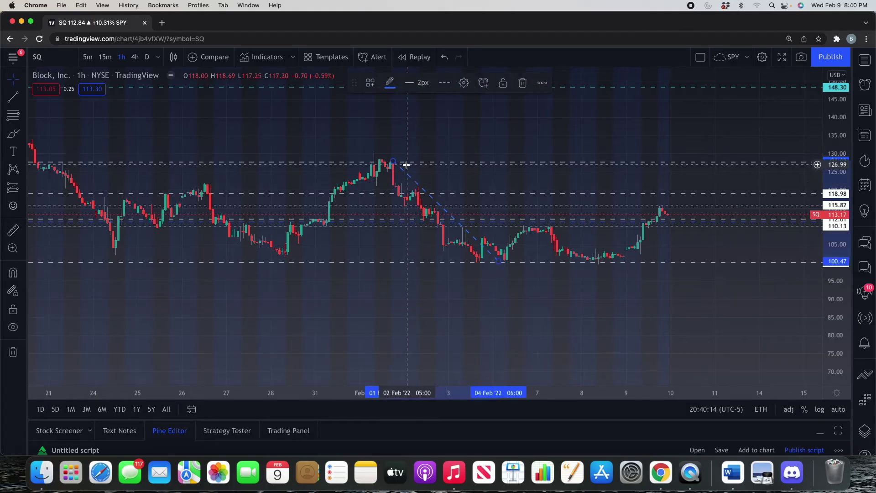
key(Delete)
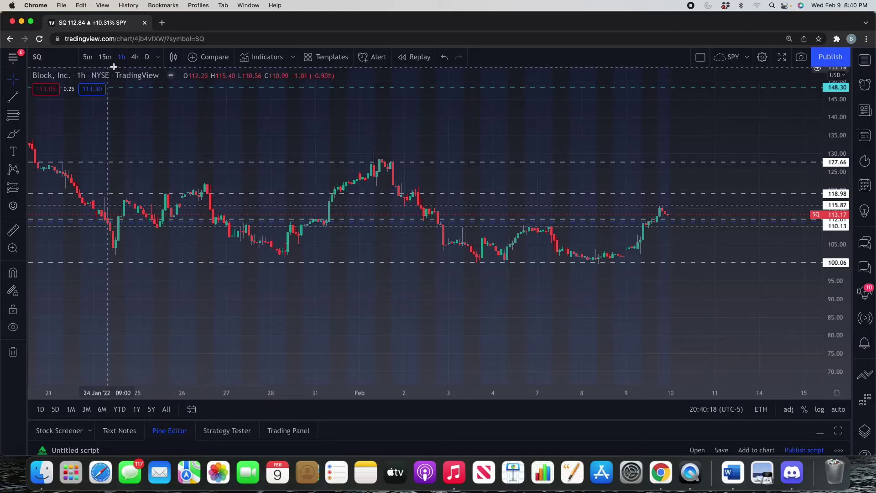
Step: Try the 15m, 1h and 4h intervals, then set the SQ chart to 5-minute candles
click(160, 62)
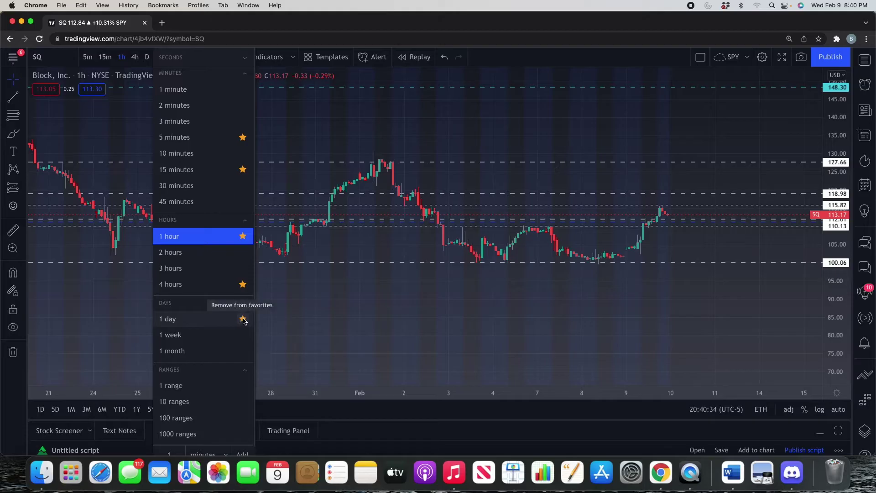
click(137, 121)
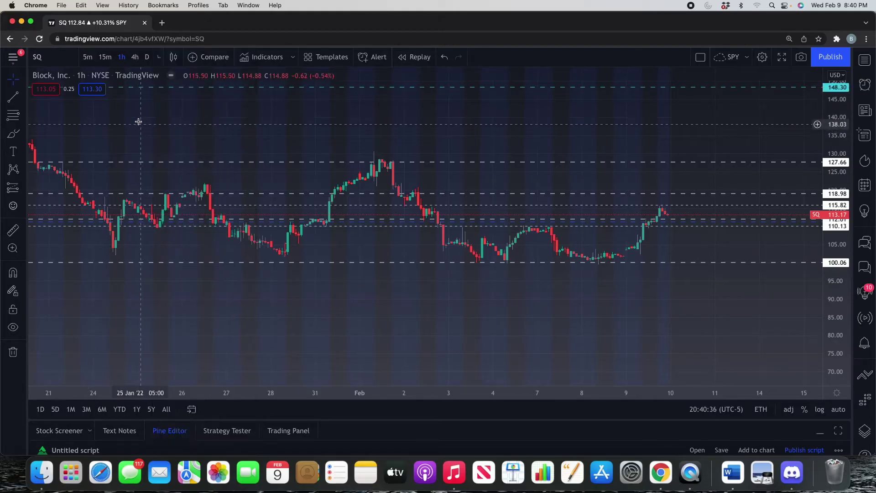
click(105, 61)
click(121, 58)
click(134, 57)
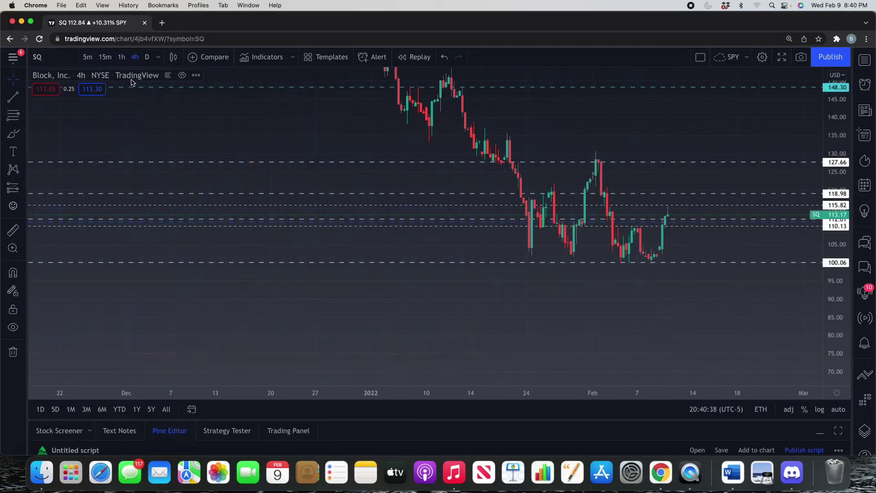
drag(831, 160, 849, 200)
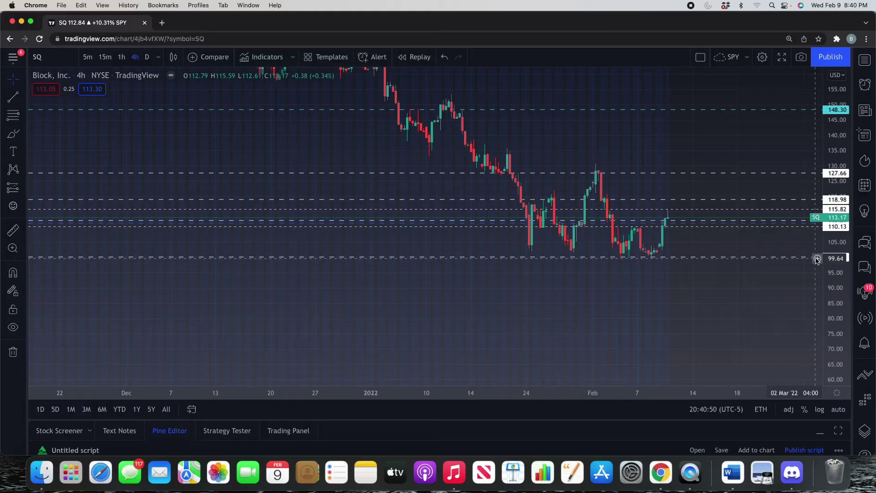
click(105, 57)
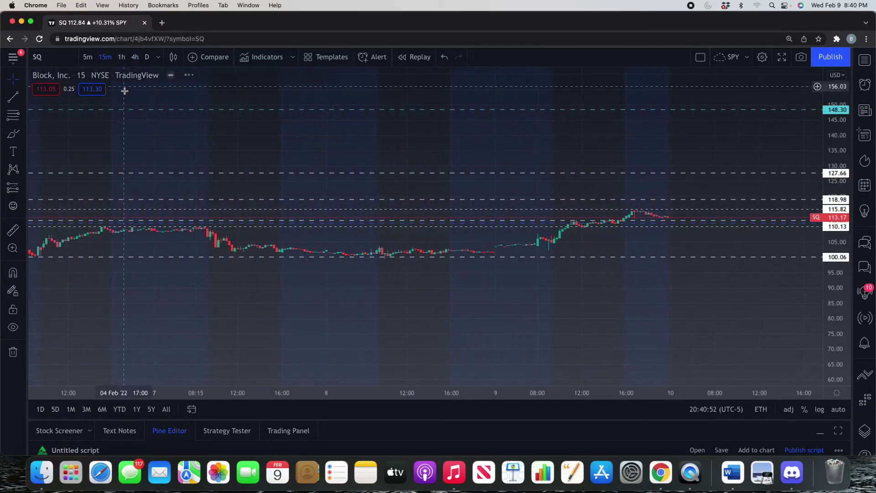
click(88, 57)
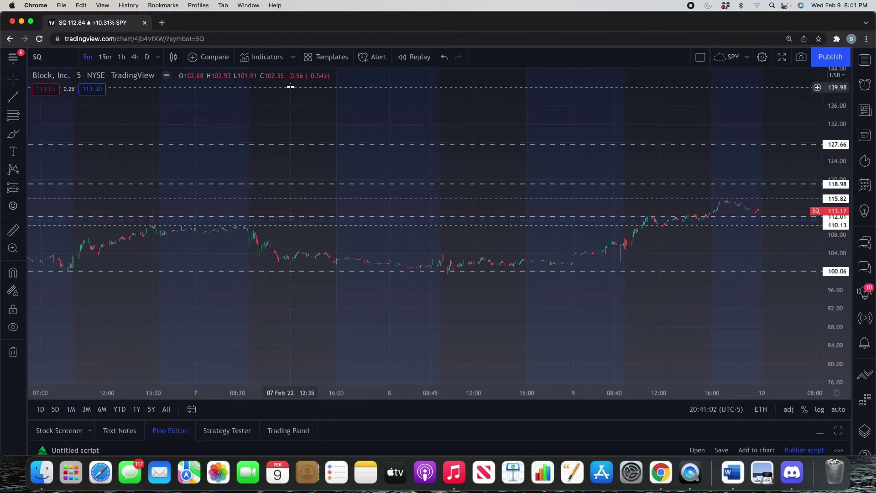
Step: Add the Moving Average Exponential indicator via an 'ema' search
click(271, 60)
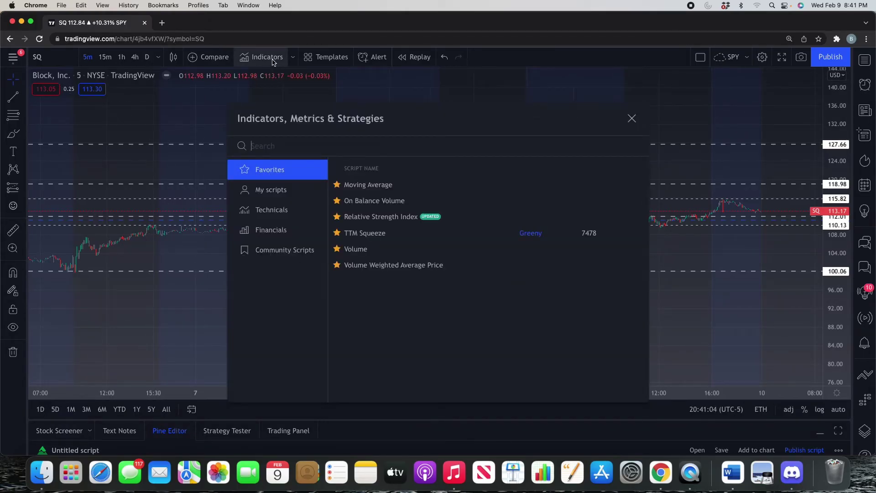
text(ema)
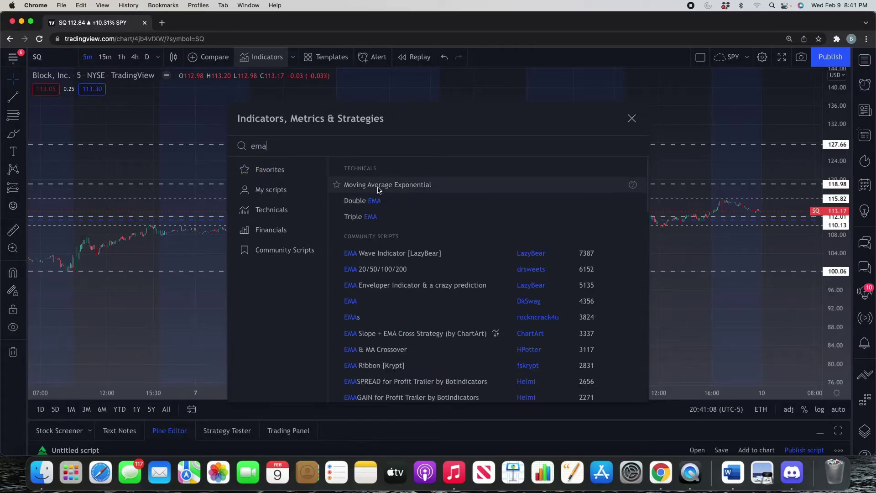
double_click(419, 187)
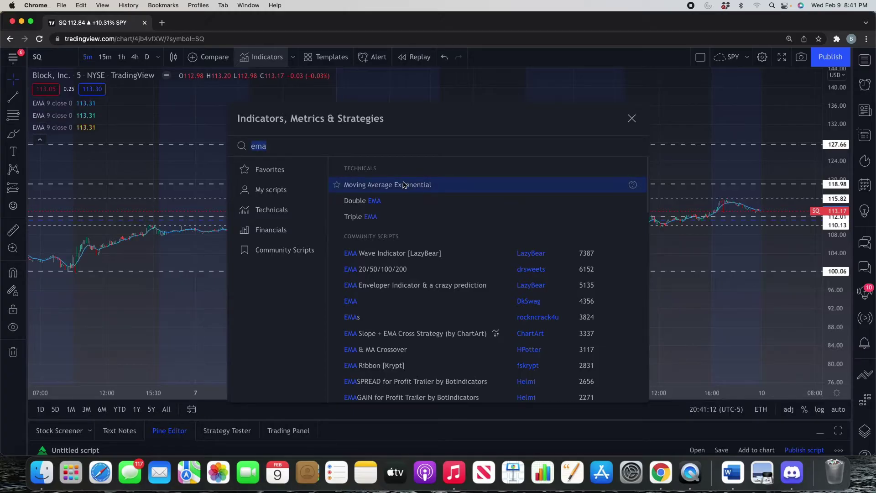
click(150, 151)
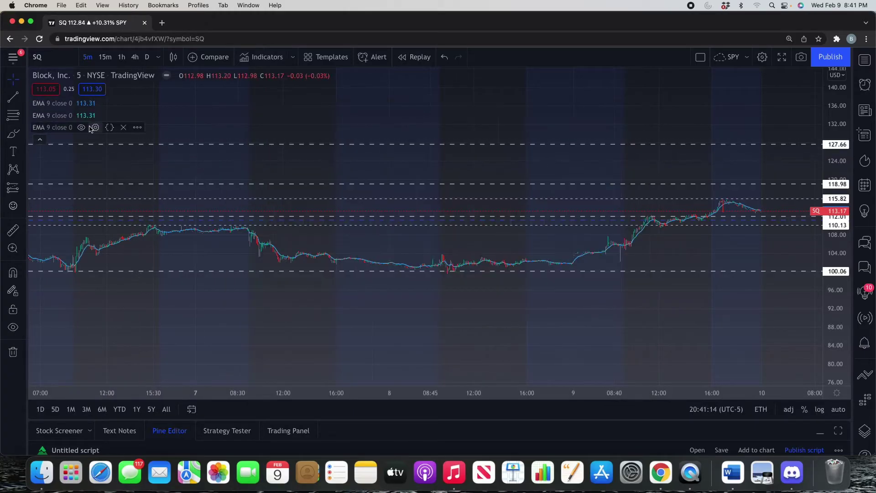
Step: Set the three EMAs' lengths to 8, 21 and 50
click(95, 104)
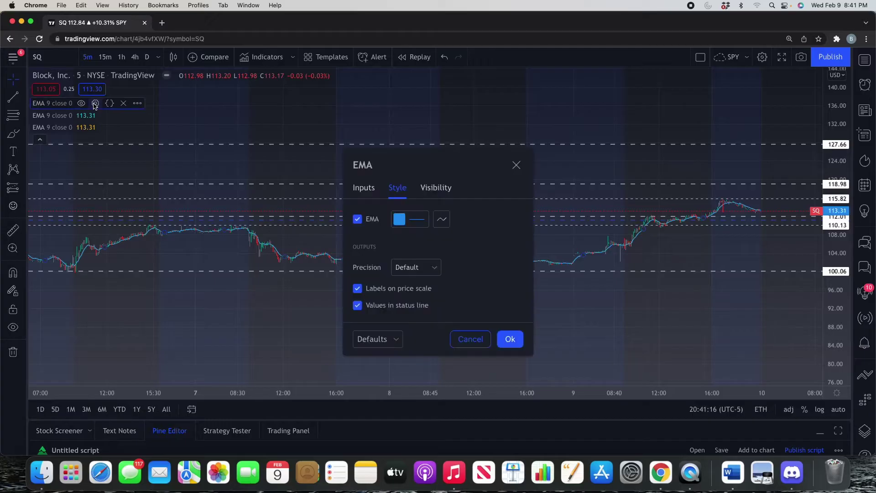
click(370, 189)
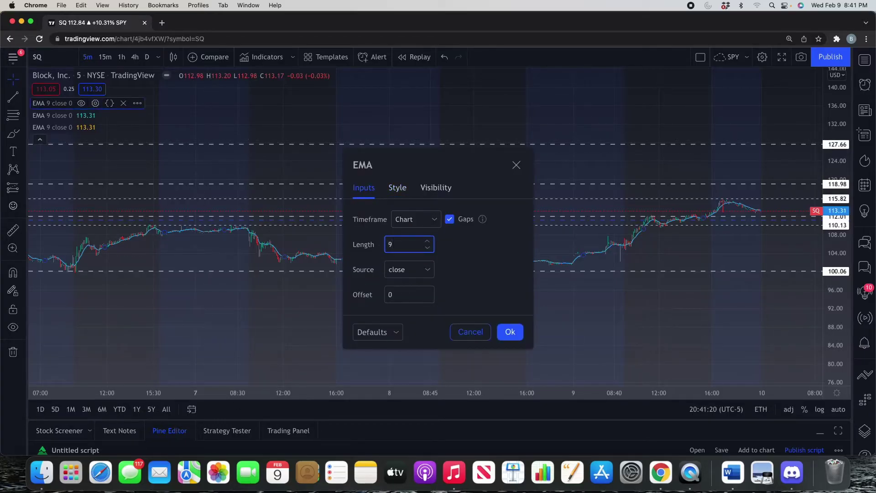
click(511, 334)
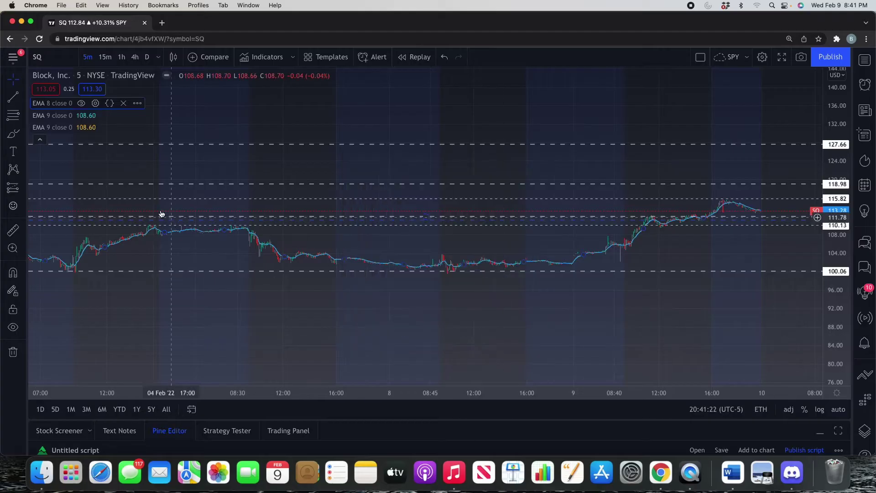
click(94, 116)
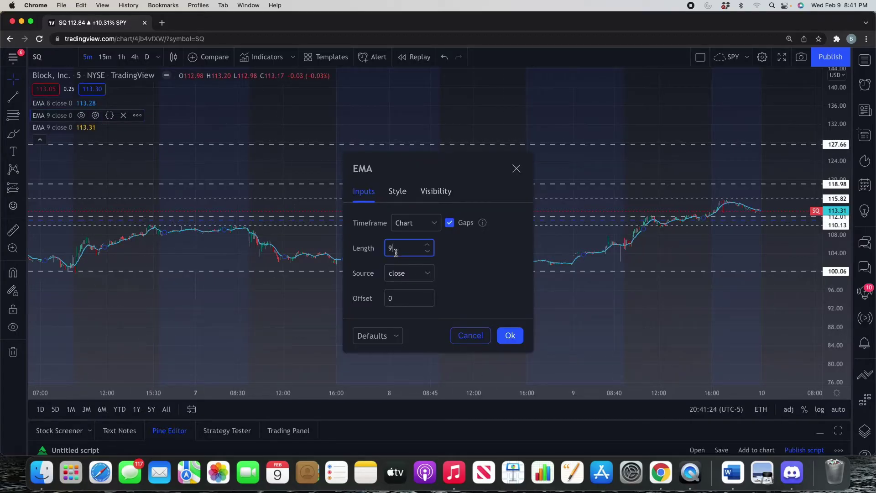
text(21)
click(511, 337)
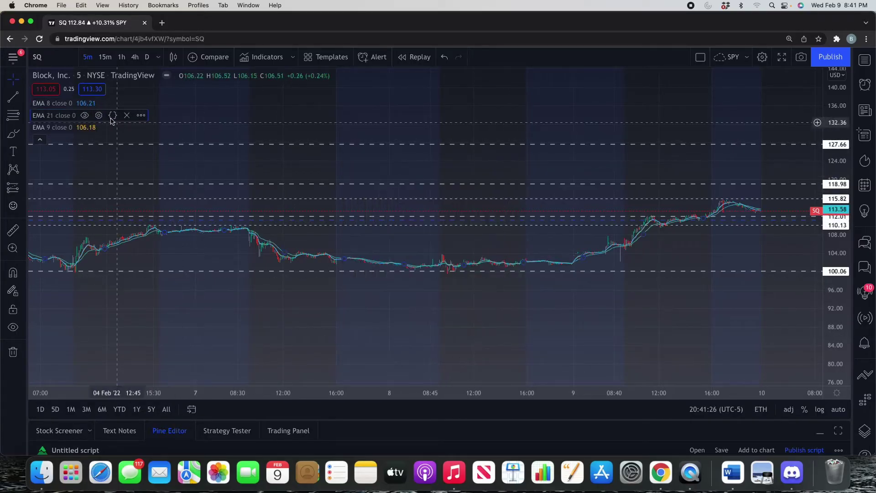
click(94, 128)
click(404, 248)
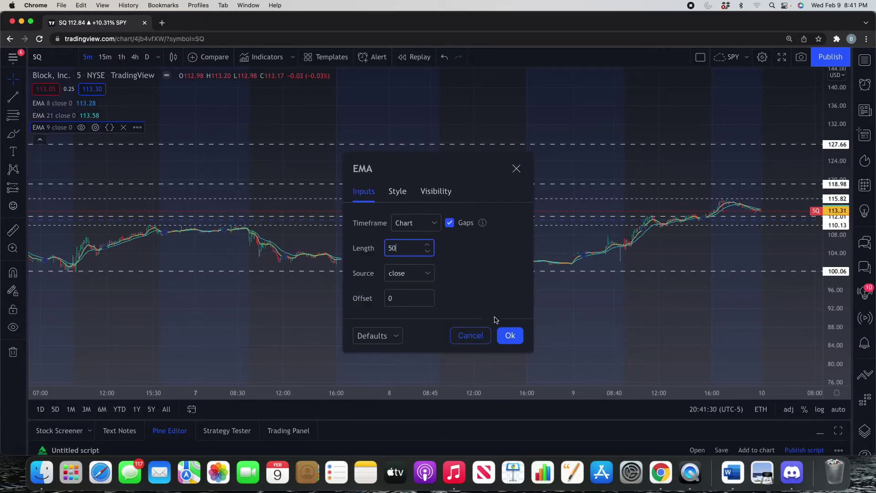
click(510, 336)
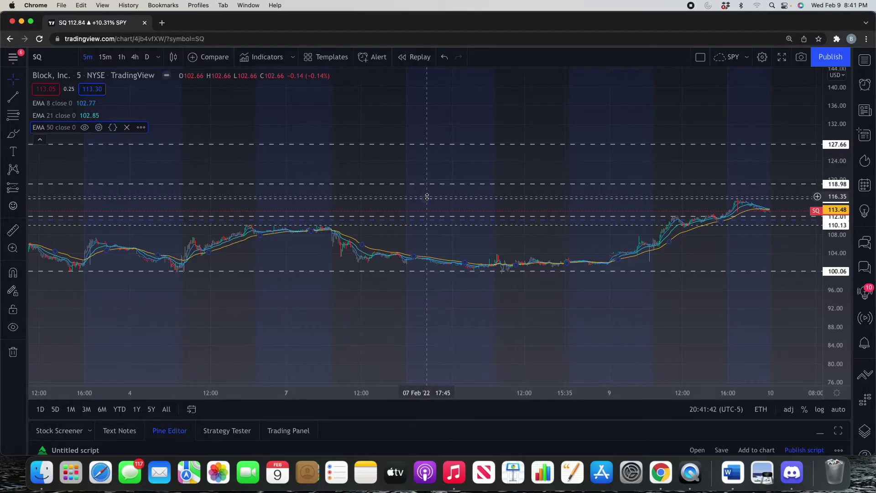
Step: Rescale prices to about 98–120 and pan so the latest bars sit on the right
scroll(730, 297, right, 3)
drag(840, 277, 773, 145)
scroll(685, 227, up, 5)
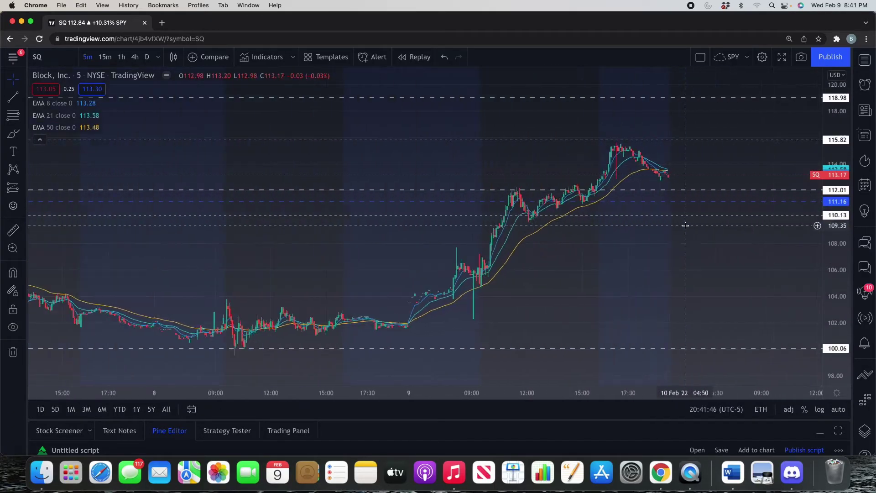
drag(597, 246, 623, 233)
scroll(612, 232, up, 1)
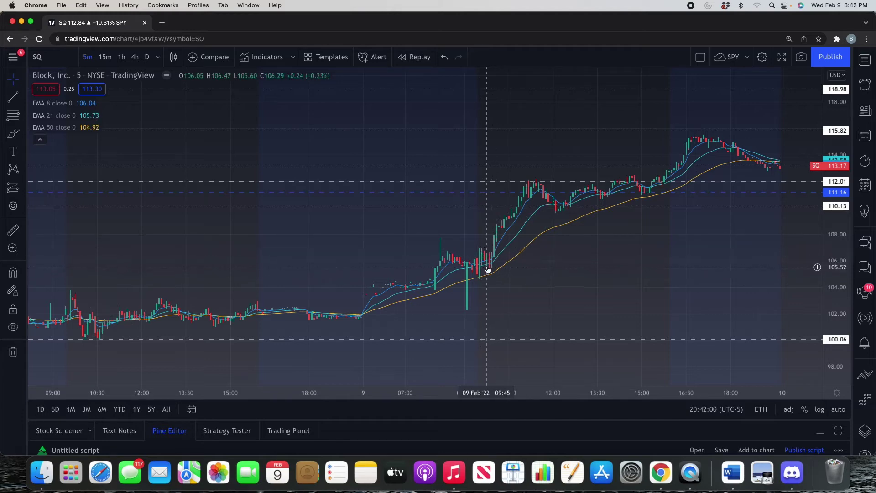
drag(475, 274, 486, 265)
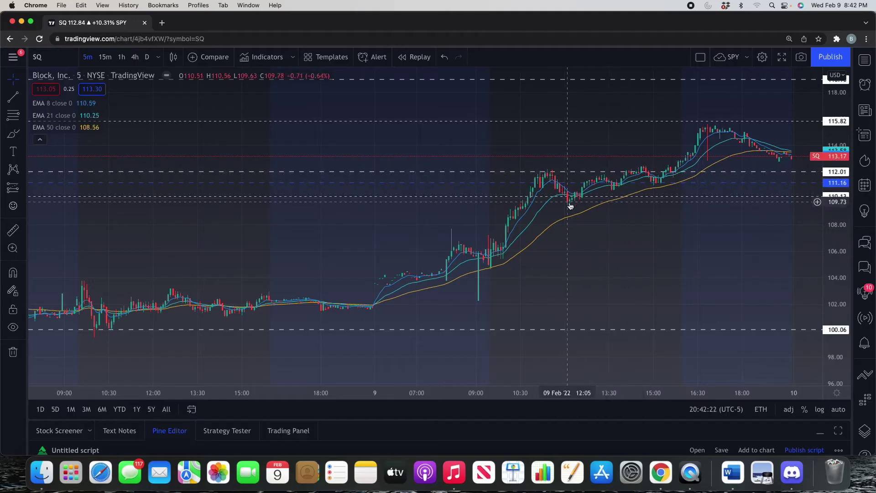
Step: Brush-circle the 9 Feb mid-afternoon candles near 111, then undo that mark
click(13, 134)
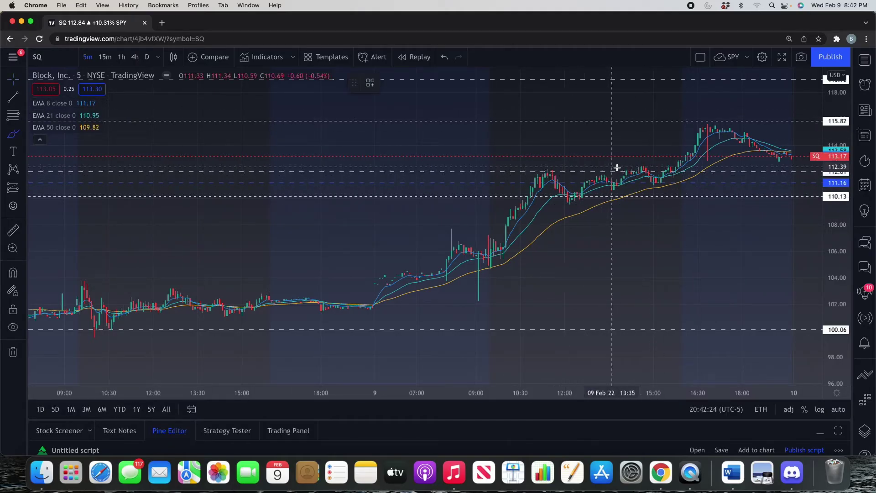
click(648, 185)
mouse_move(647, 184)
mouse_down()
mouse_move(665, 186)
mouse_move(652, 176)
mouse_move(663, 176)
mouse_up()
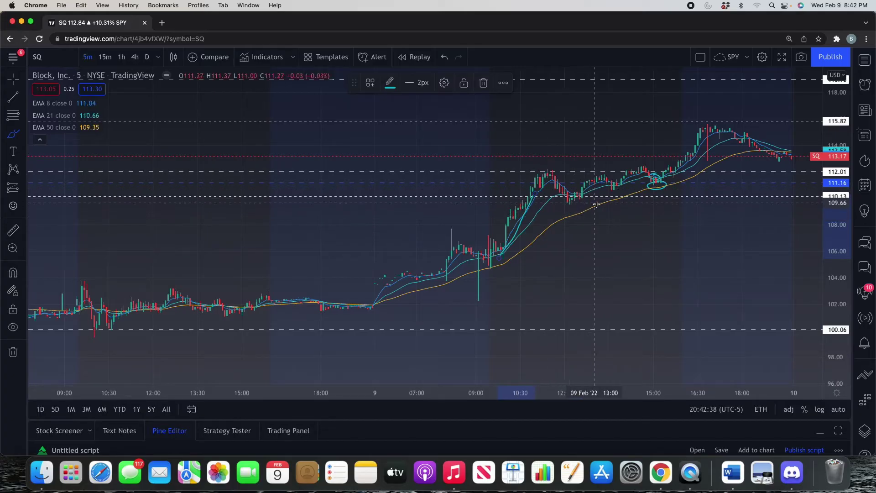
click(444, 58)
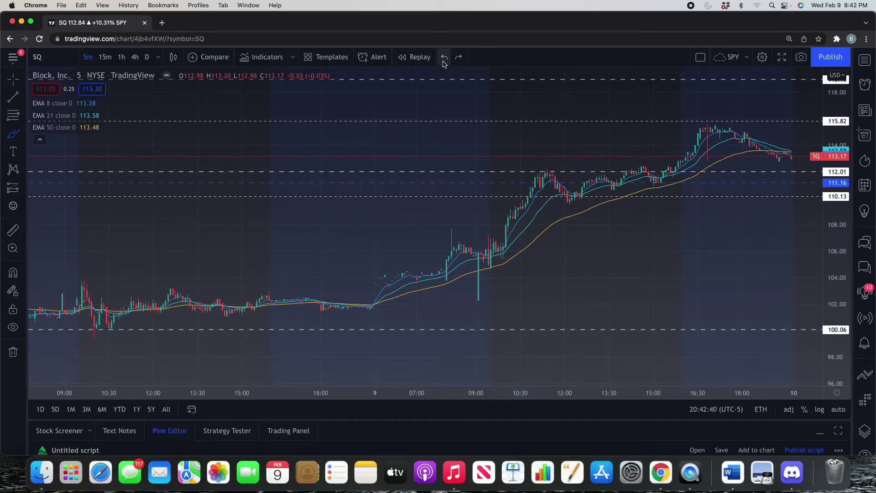
Step: Add two Moving Average indicators from an 'ma' search
click(263, 57)
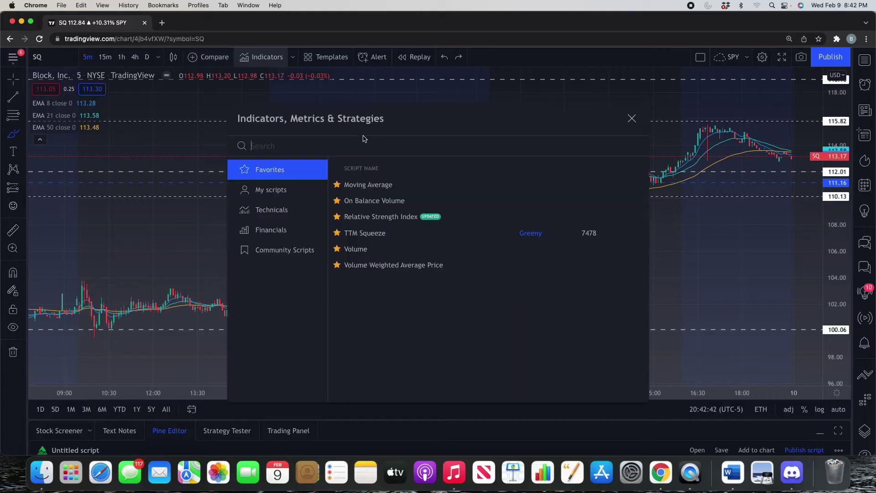
text(ma)
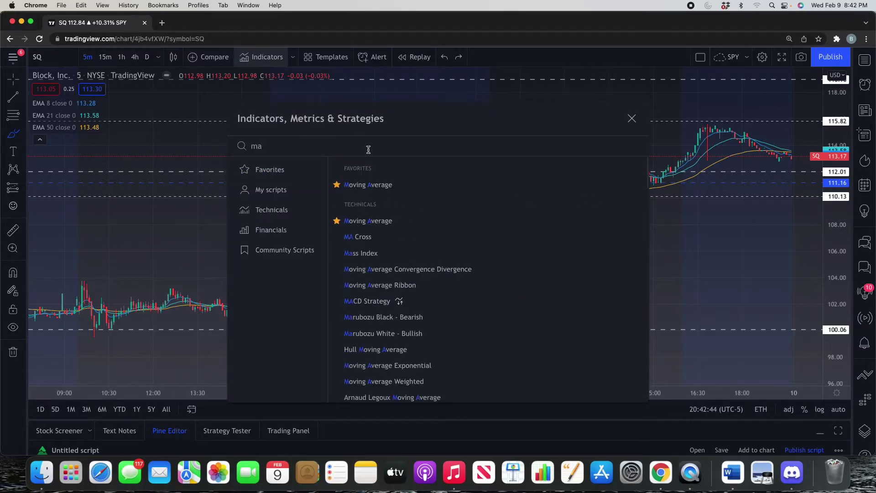
click(368, 185)
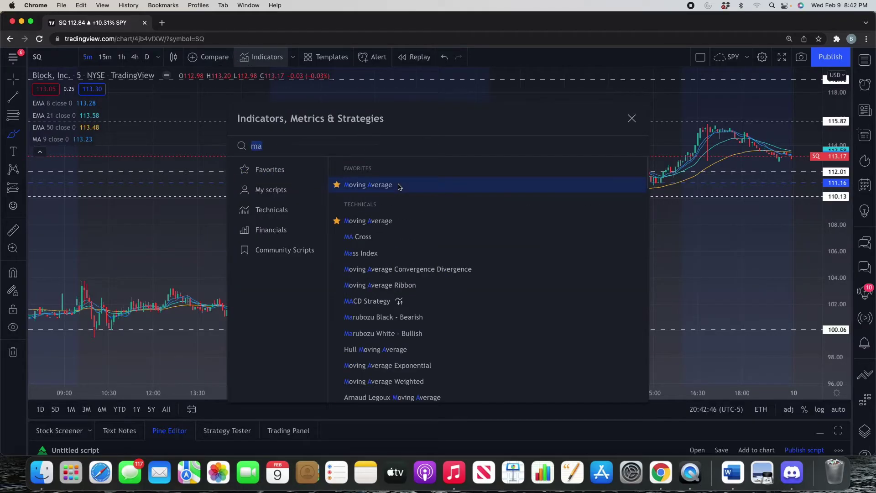
click(368, 184)
click(222, 233)
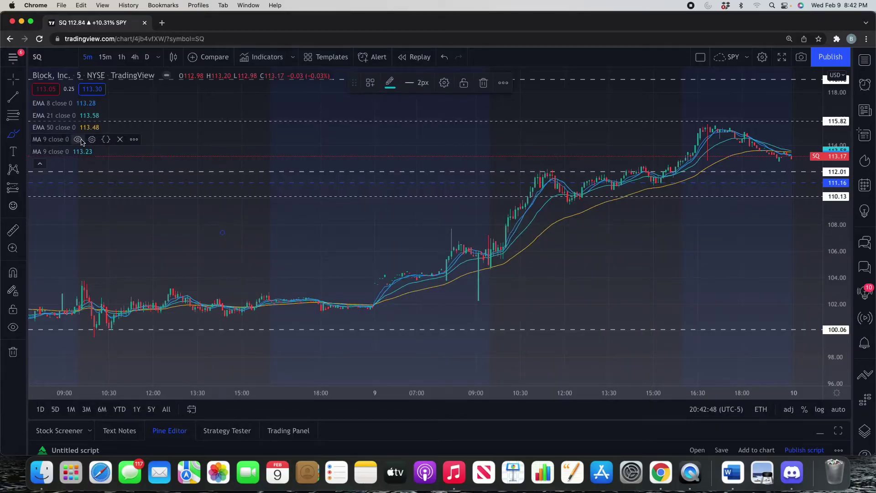
Step: Set the two moving averages' lengths to 100 and 200
click(91, 140)
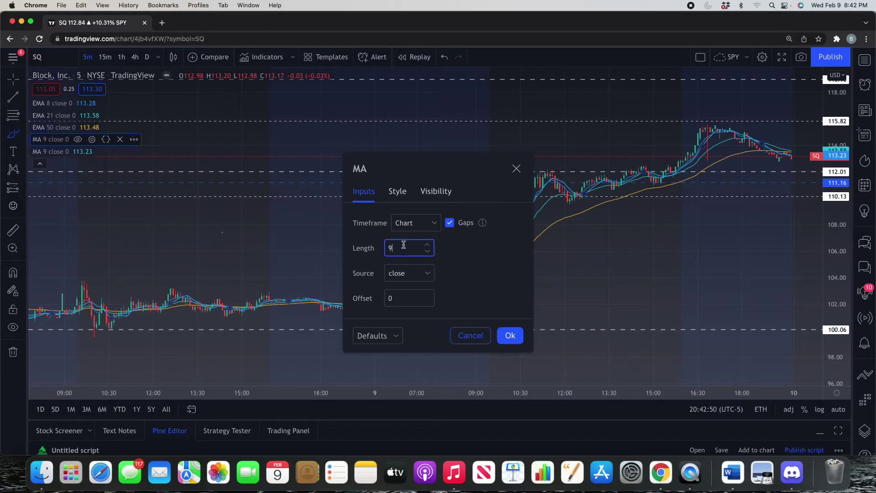
text(100)
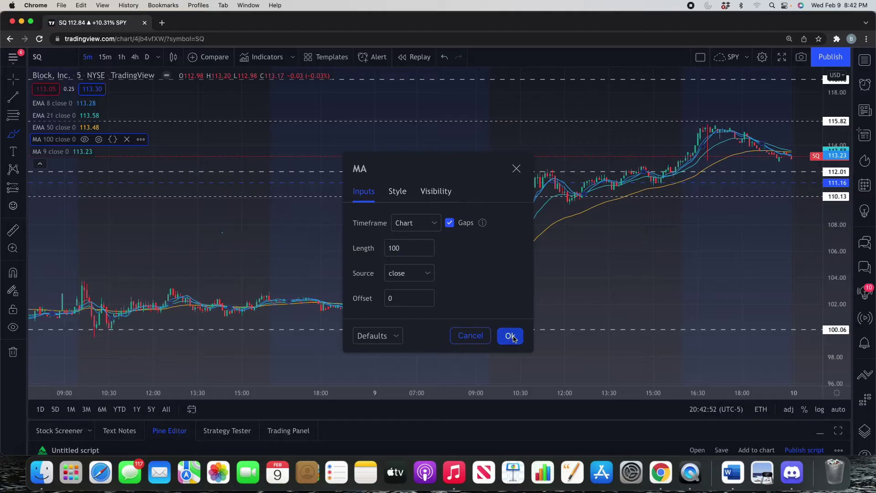
click(510, 335)
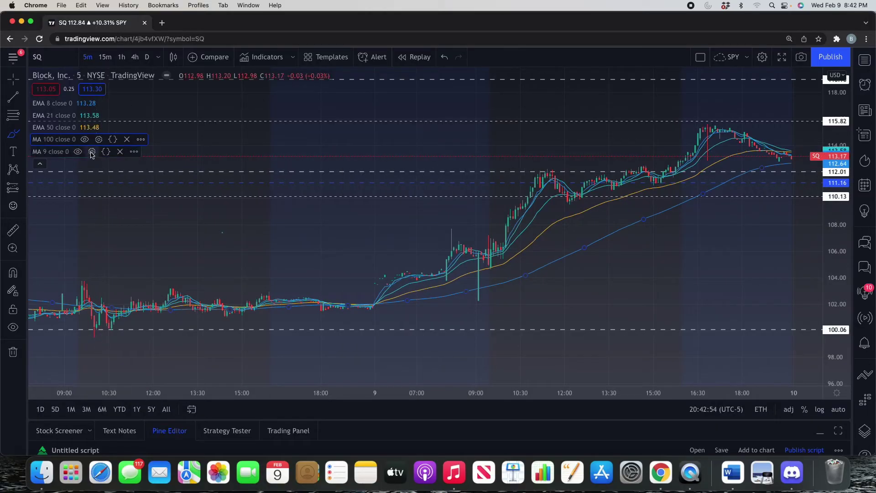
click(91, 152)
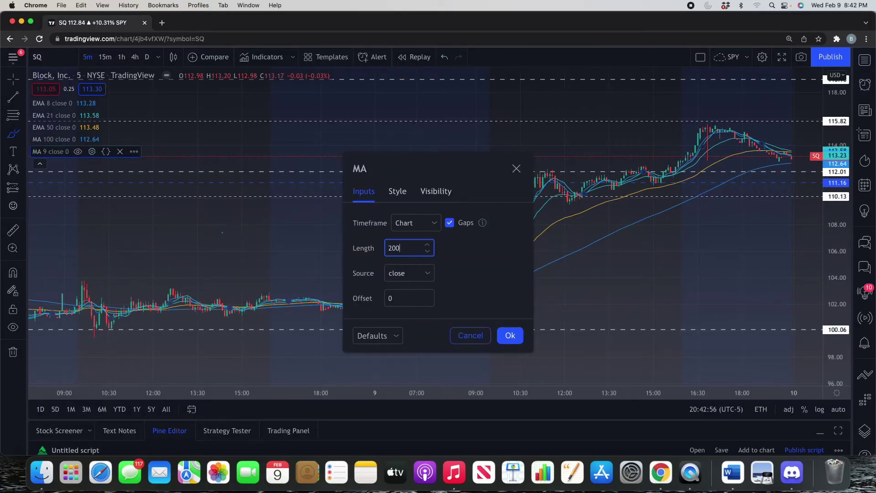
click(522, 336)
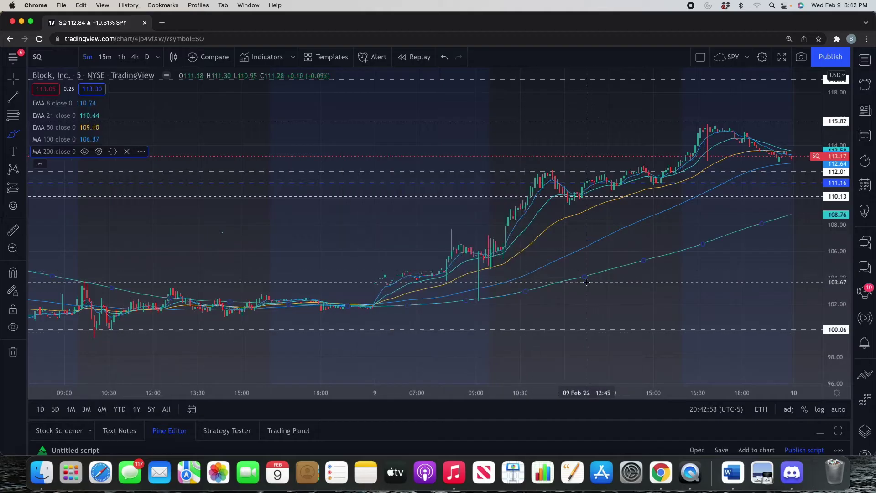
scroll(582, 301, up, 1)
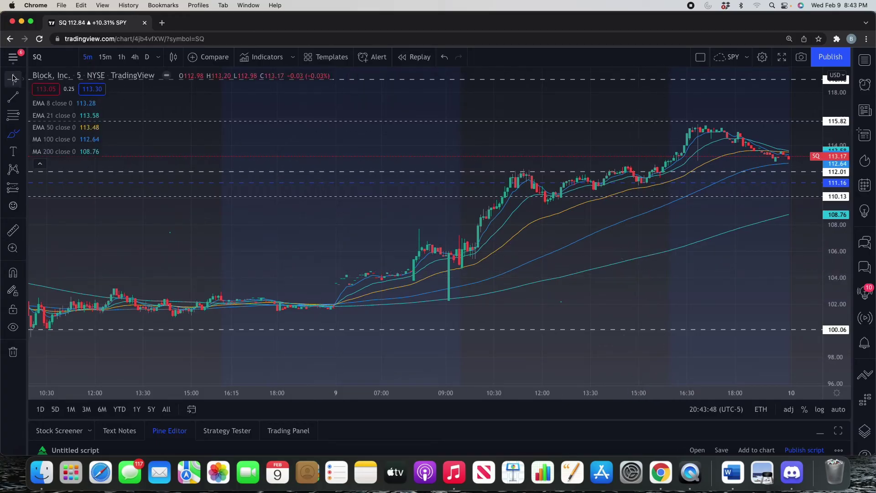
Step: Hide the MA 200, MA 100 and EMA 50 lines and collapse the indicator legend
drag(665, 282, 594, 292)
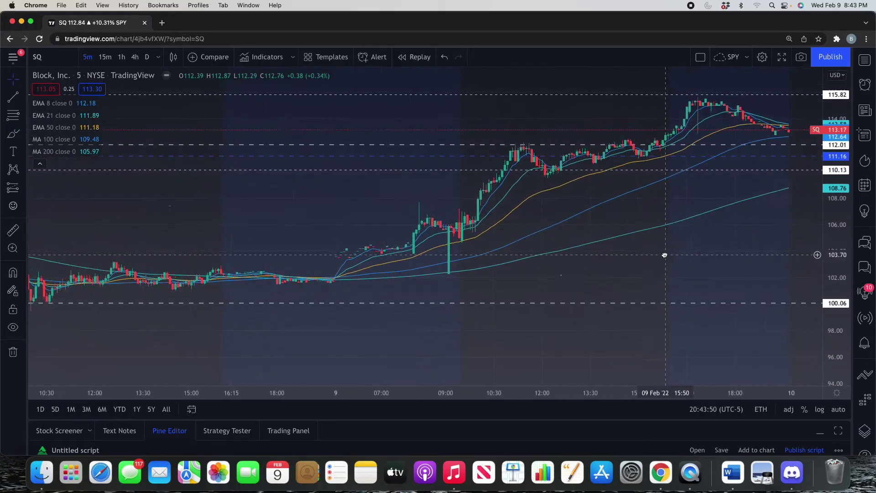
scroll(665, 255, left, 5)
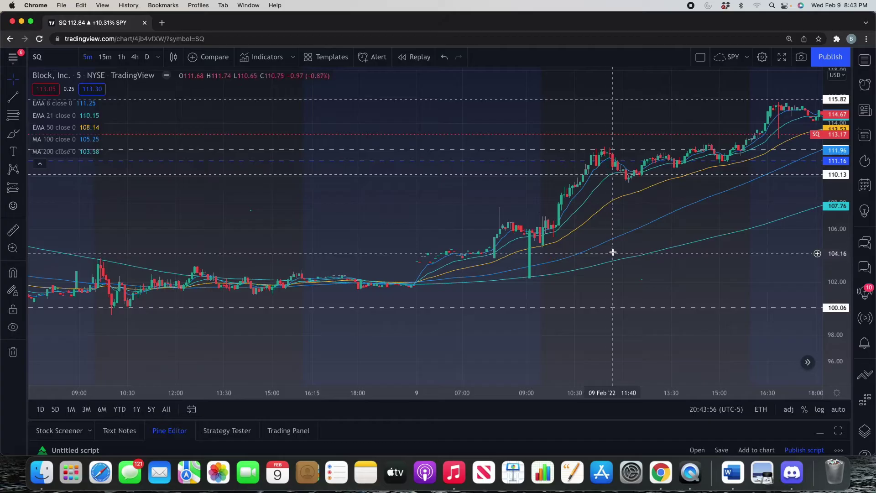
scroll(619, 249, right, 2)
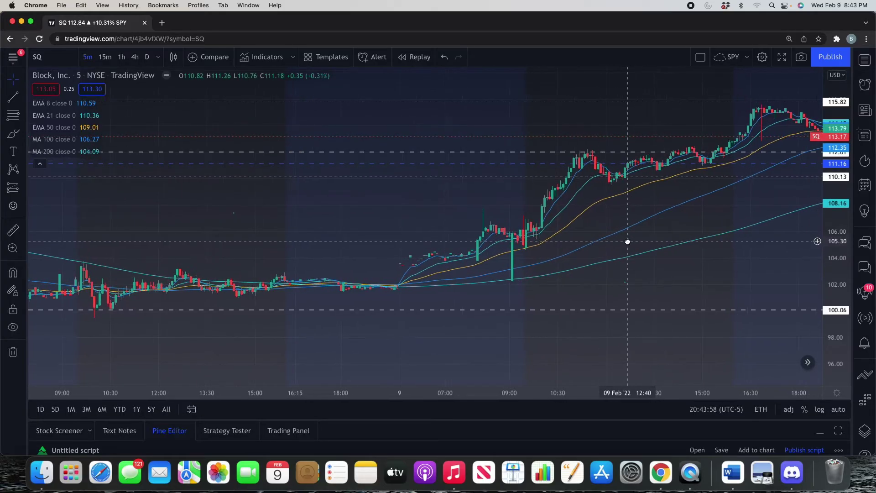
scroll(619, 245, right, 1)
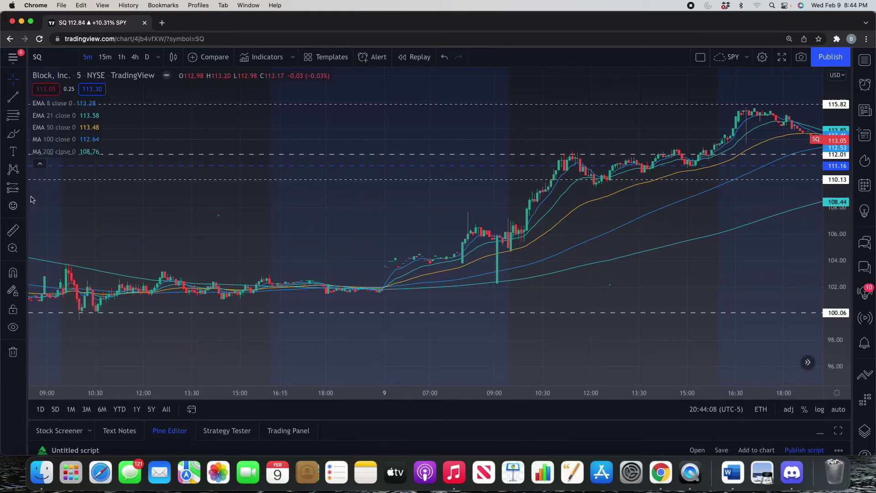
click(84, 152)
click(85, 139)
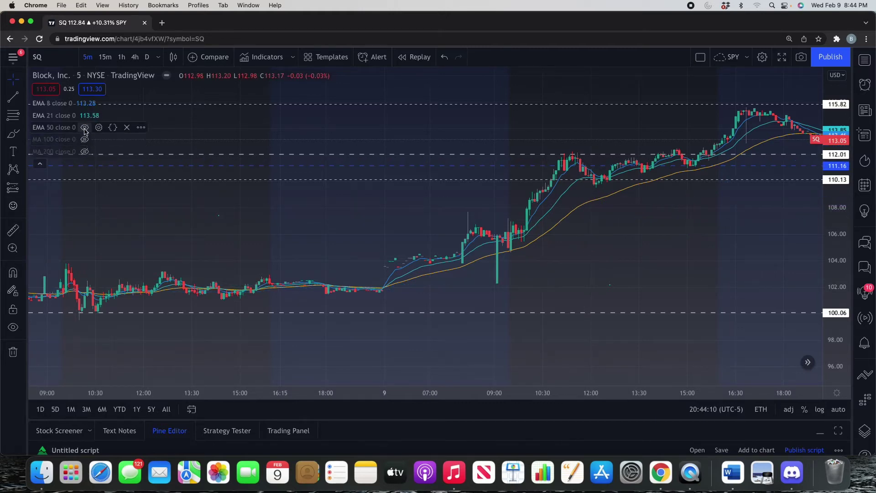
click(85, 127)
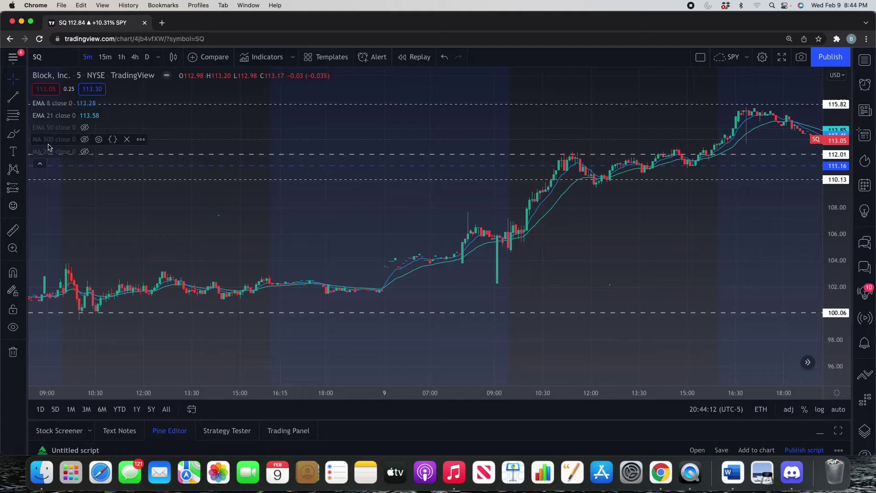
click(41, 164)
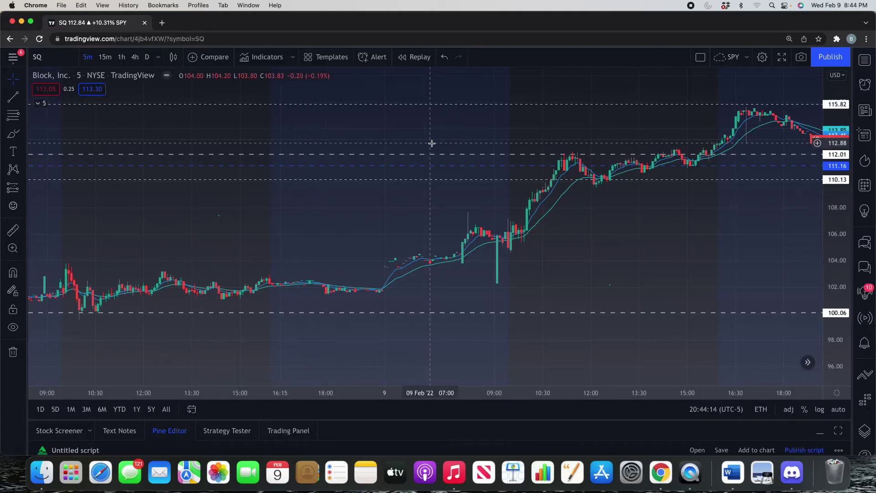
scroll(372, 110, down, 5)
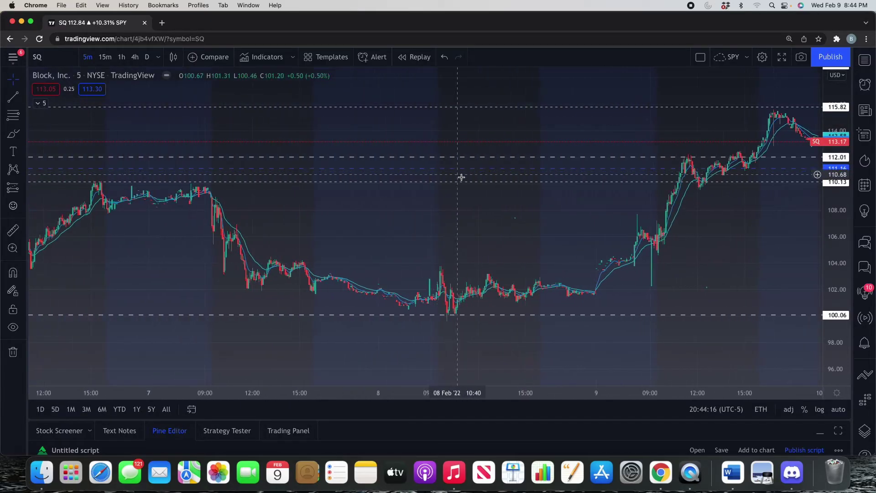
scroll(474, 175, right, 10)
scroll(377, 172, up, 3)
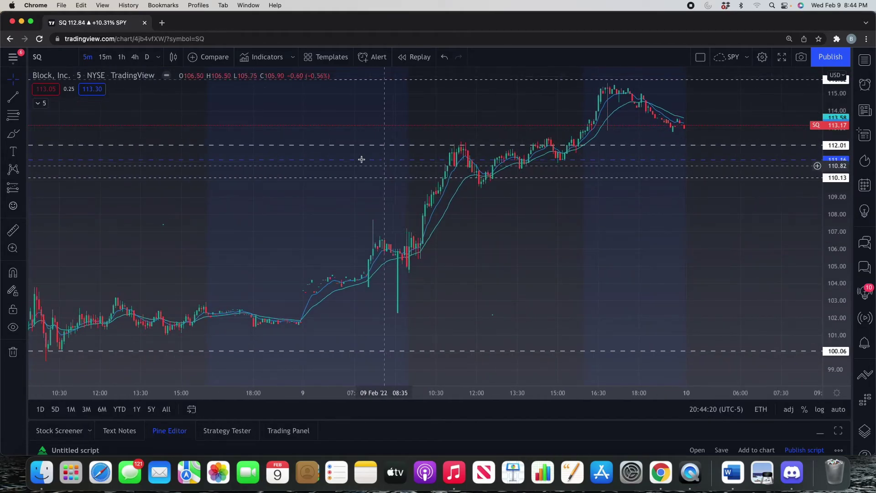
Step: Add the Volume indicator from a 'volume' search and lift the candles above the volume bars
click(265, 58)
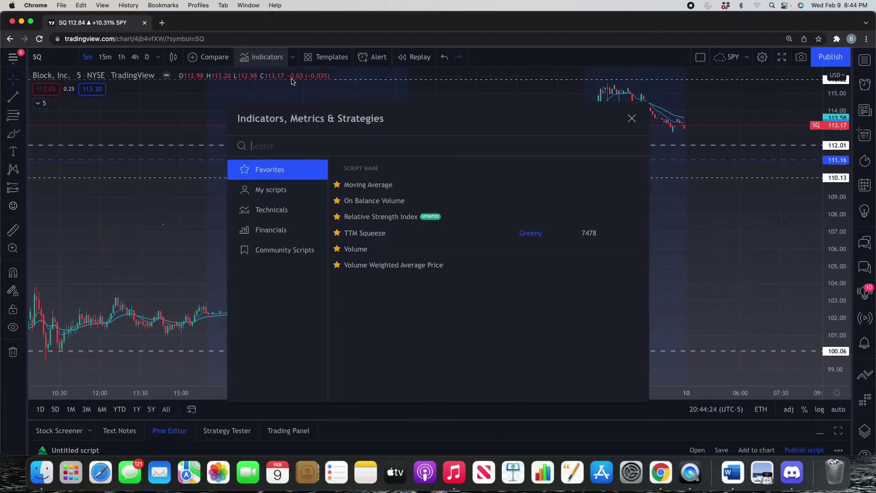
text(volume)
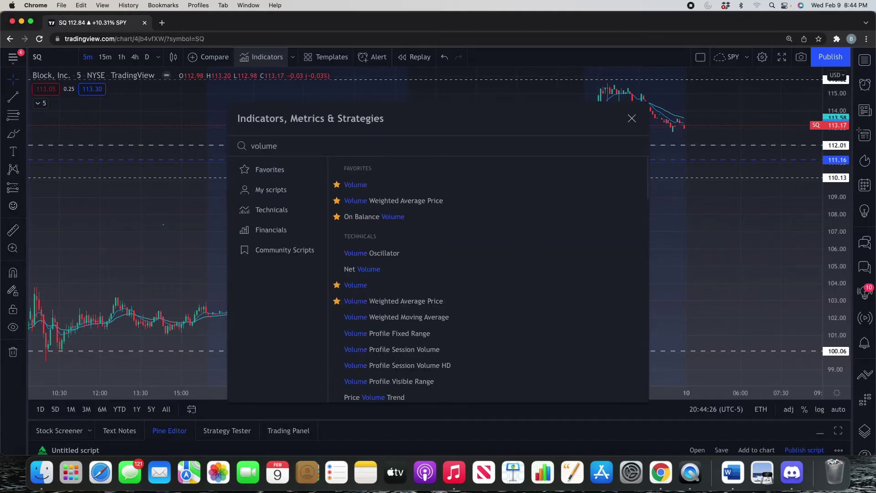
click(441, 185)
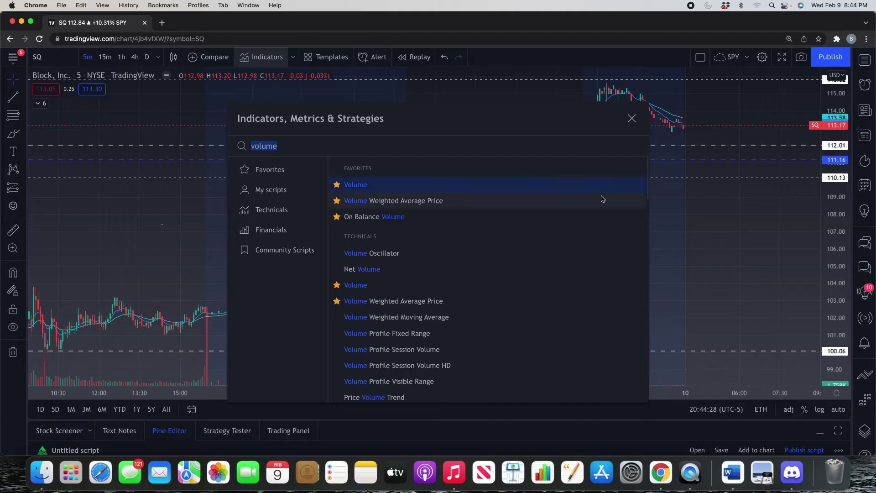
click(724, 212)
mouse_move(649, 214)
mouse_down()
mouse_move(630, 225)
mouse_move(639, 215)
mouse_up()
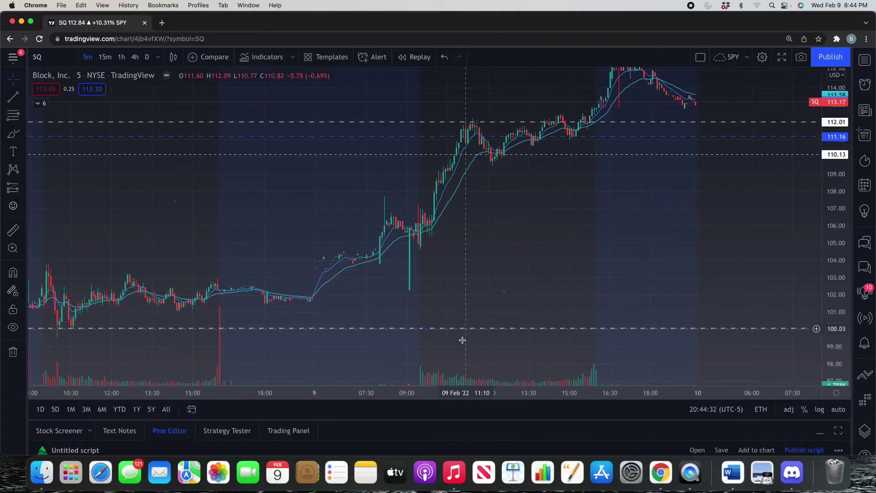
mouse_move(452, 349)
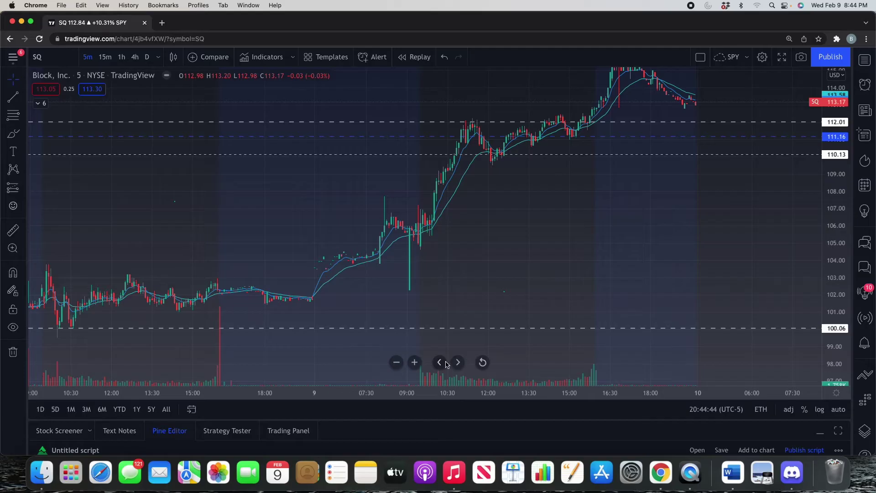
click(38, 103)
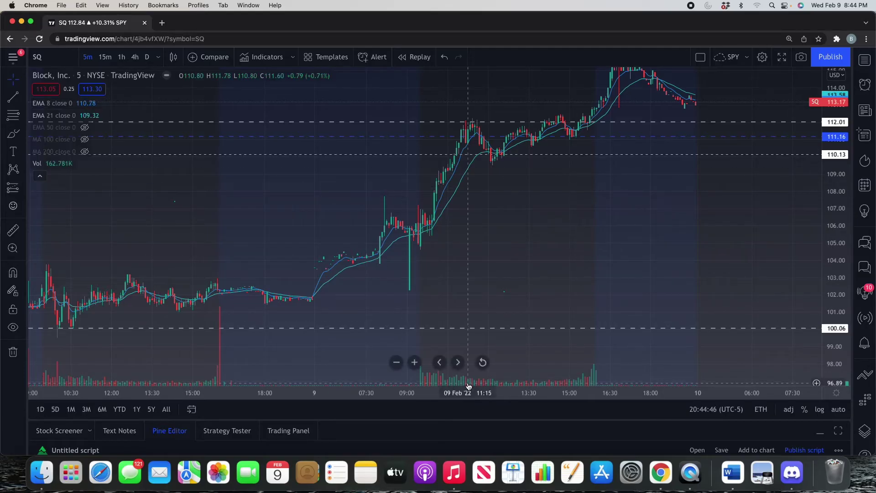
Step: Enable the Volume MA with length 20 in the Vol settings and apply
mouse_move(75, 157)
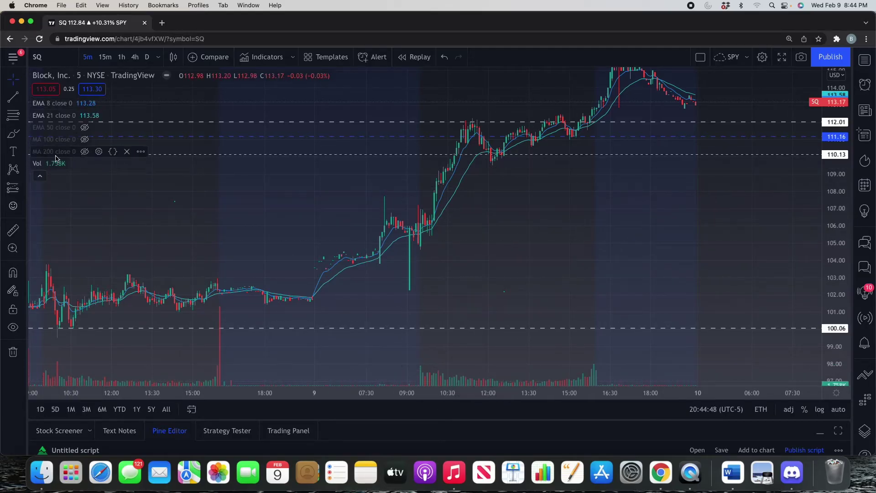
click(65, 164)
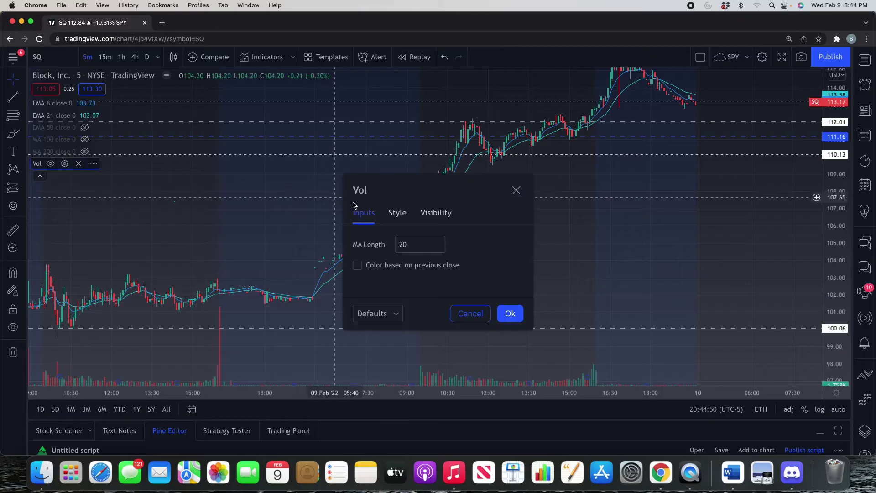
click(399, 217)
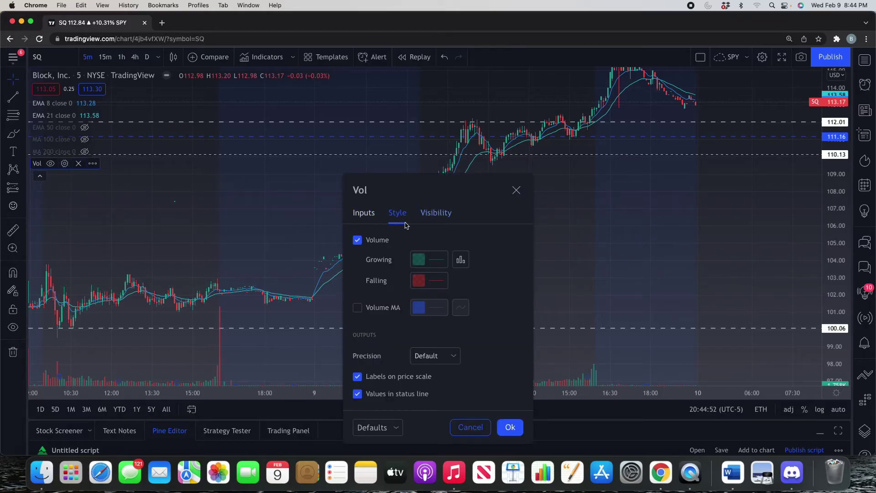
click(359, 308)
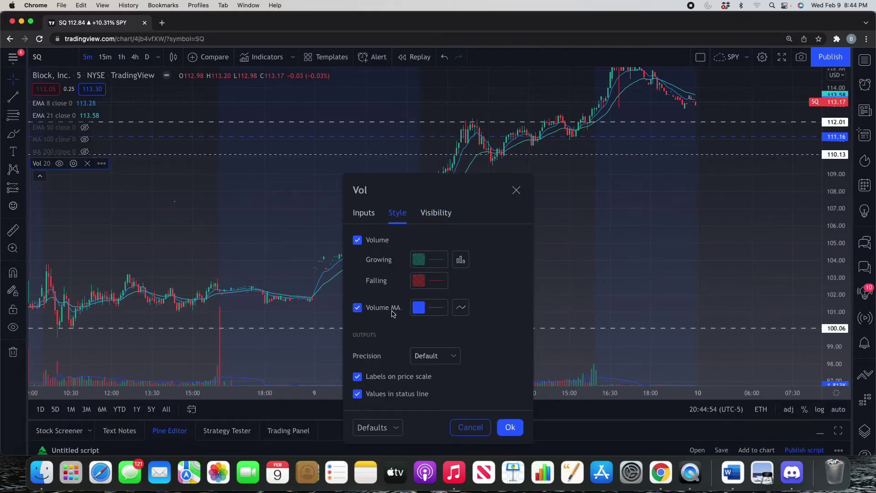
click(358, 215)
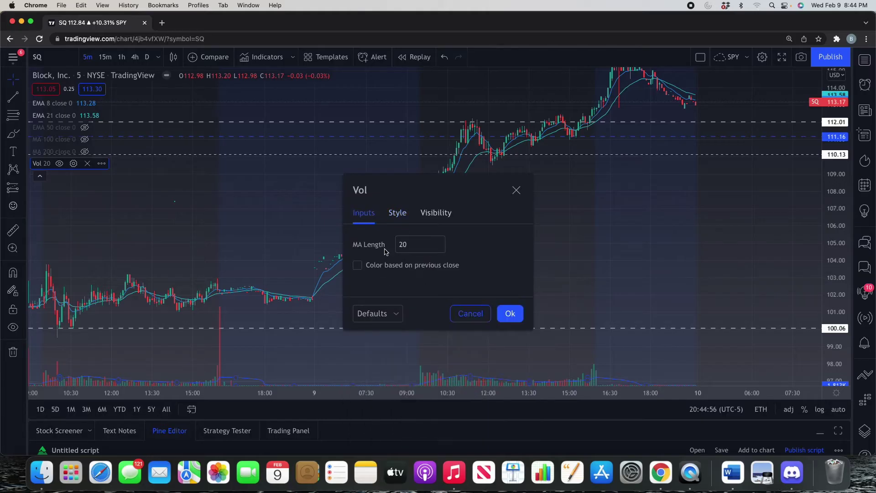
click(511, 314)
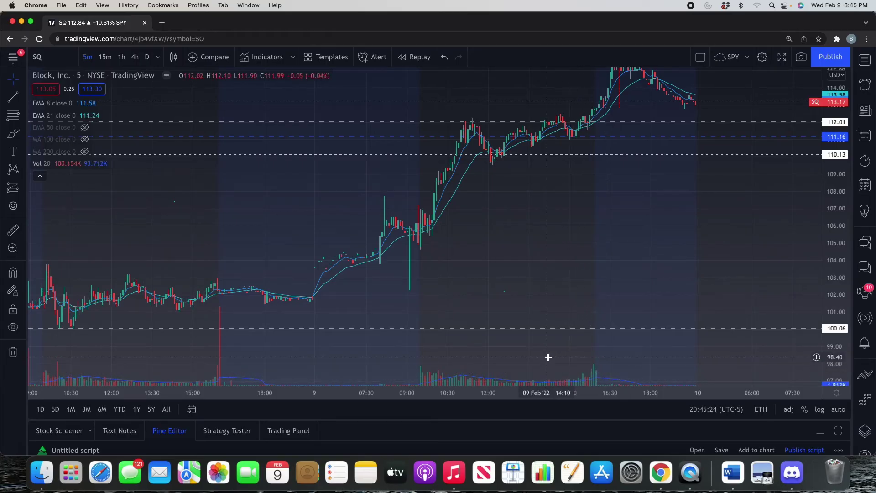
Step: Compress the price scale and add the Volume Weighted Average Price indicator to the SQ chart
drag(836, 311, 836, 332)
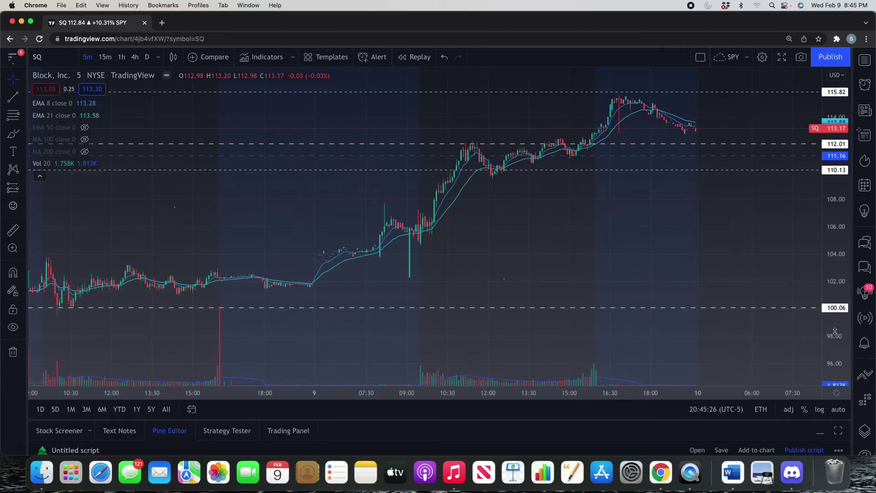
click(218, 62)
text(VW)
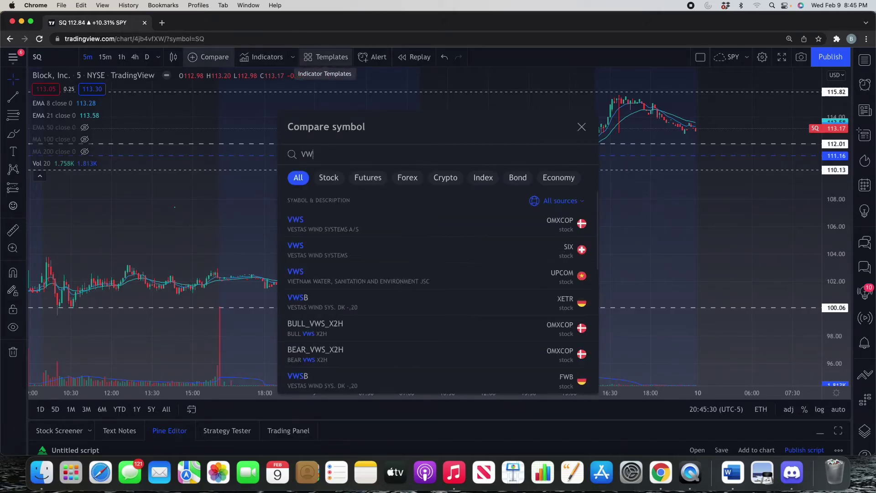
click(263, 57)
text(vwap)
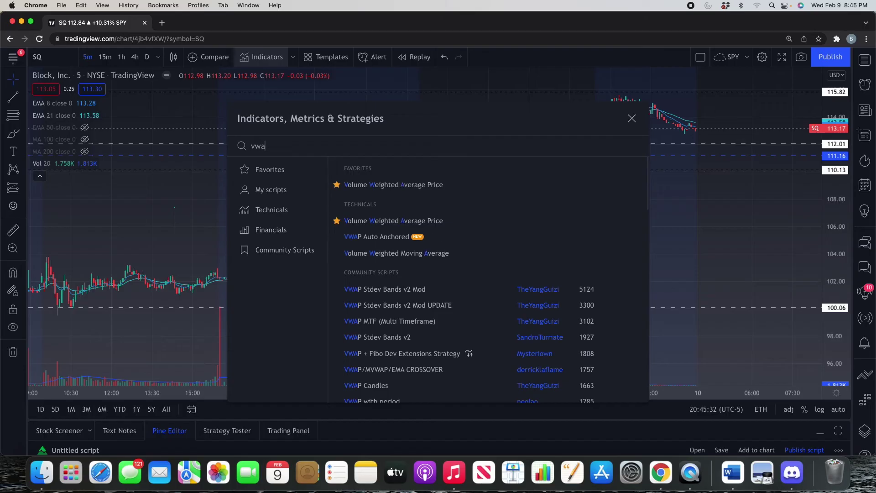
click(419, 188)
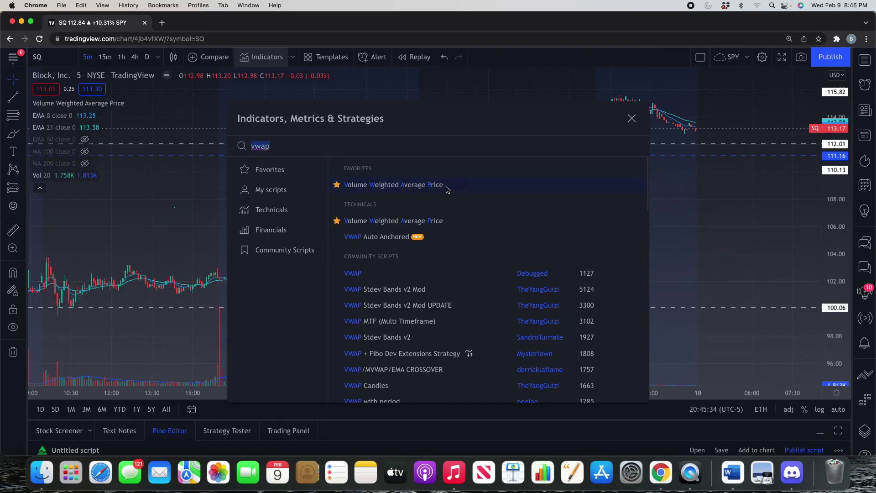
click(722, 221)
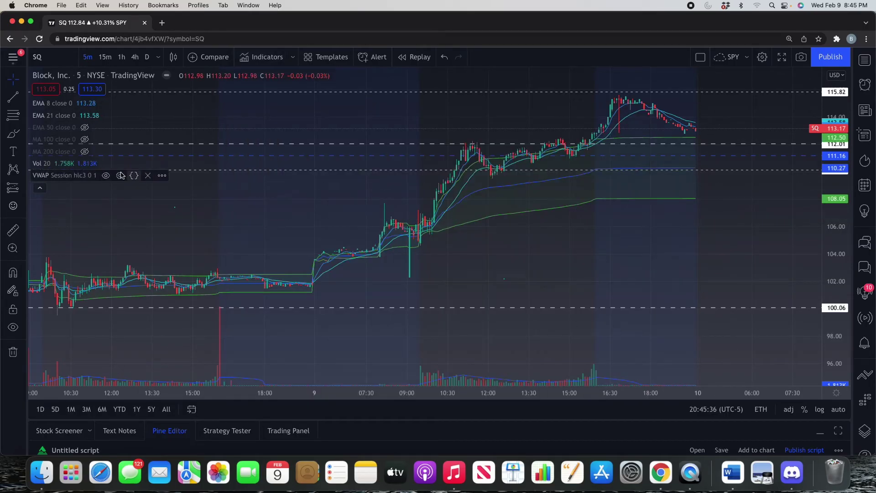
Step: Turn off the VWAP's upper and lower bands in its style settings
click(120, 177)
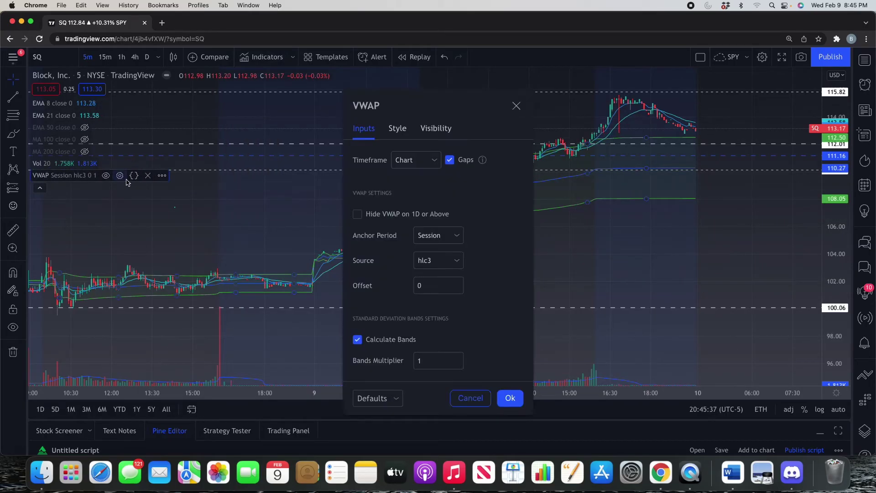
click(398, 128)
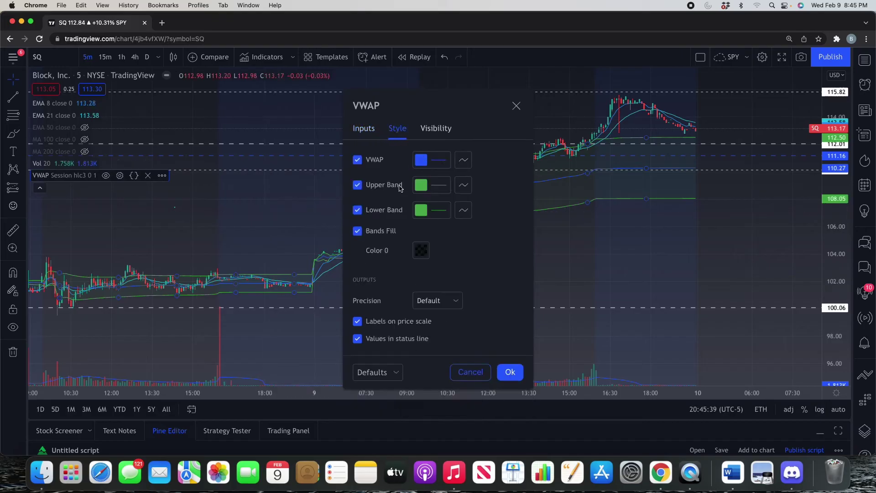
click(357, 210)
click(357, 185)
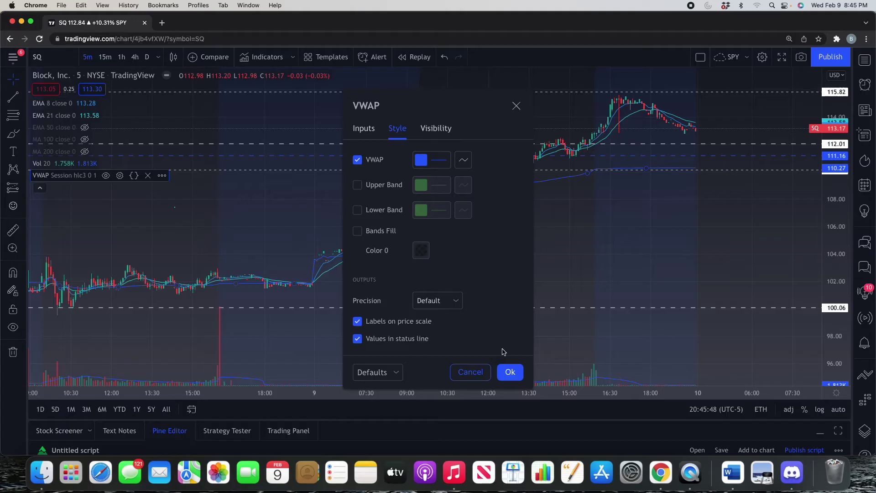
click(506, 371)
scroll(543, 256, down, 5)
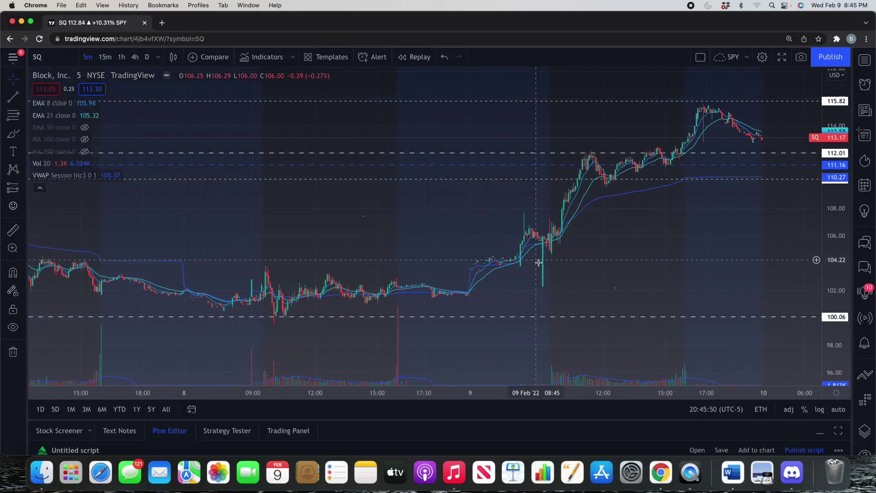
scroll(544, 269, right, 3)
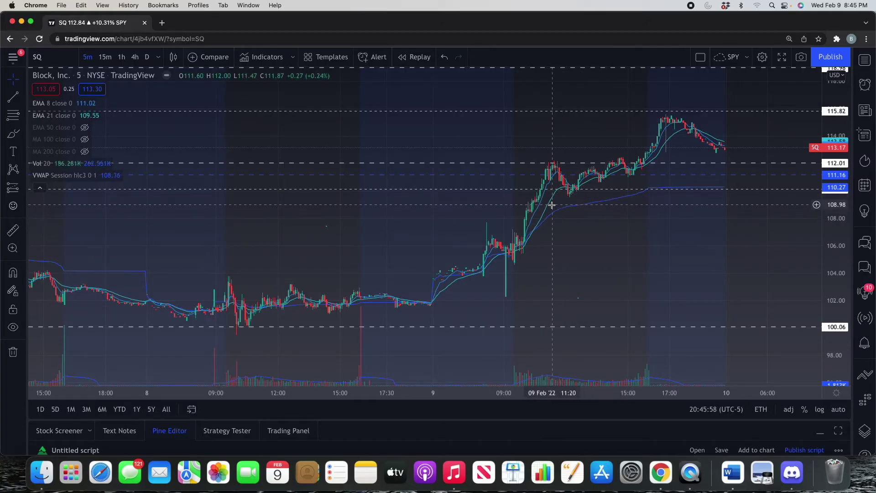
mouse_move(589, 236)
mouse_down()
mouse_move(617, 227)
mouse_move(583, 227)
mouse_up()
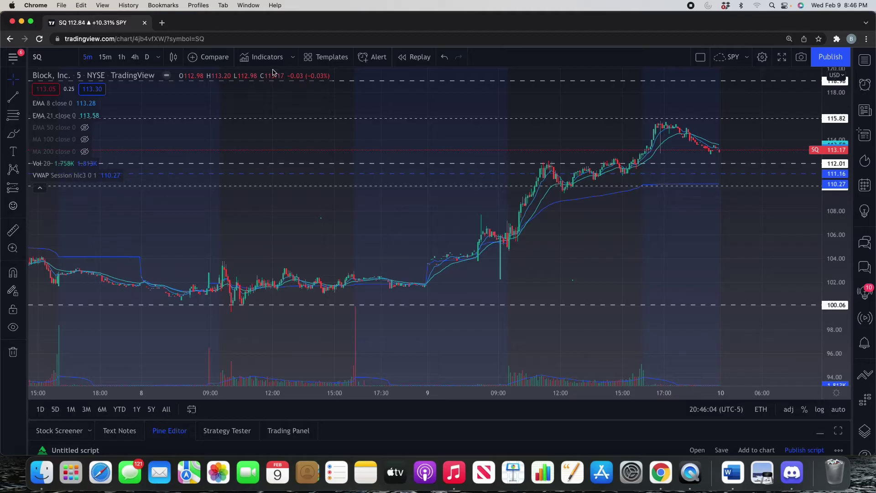
Step: Add the Pivot Points Standard indicator to the chart
click(266, 57)
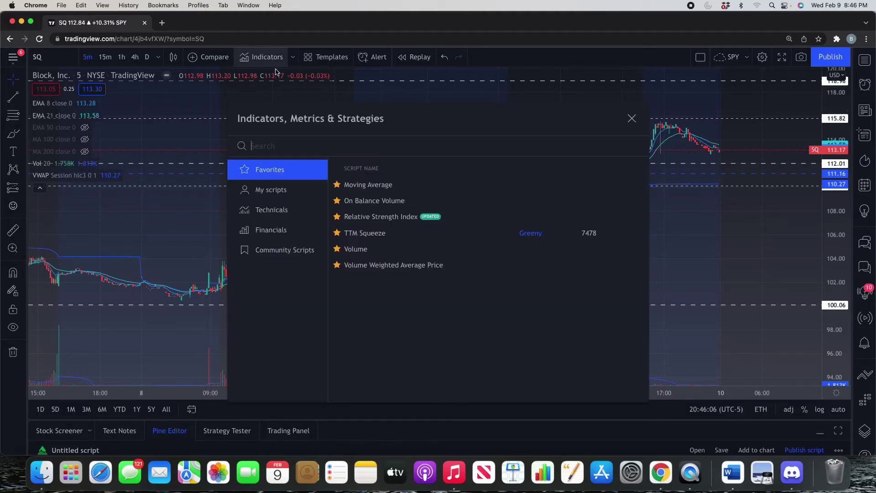
text(pivot)
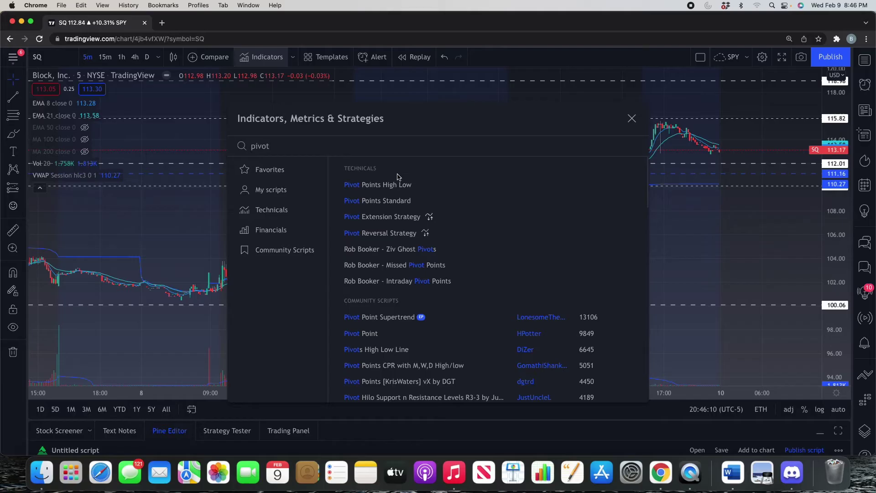
click(401, 201)
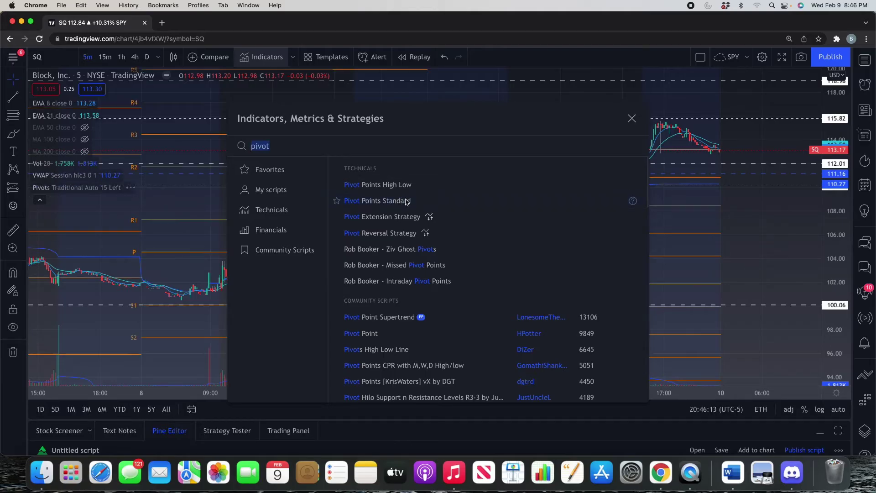
click(762, 234)
Step: Brush-circle the 4 February bounce points and the two 7 February dips near S1
scroll(749, 232, down, 5)
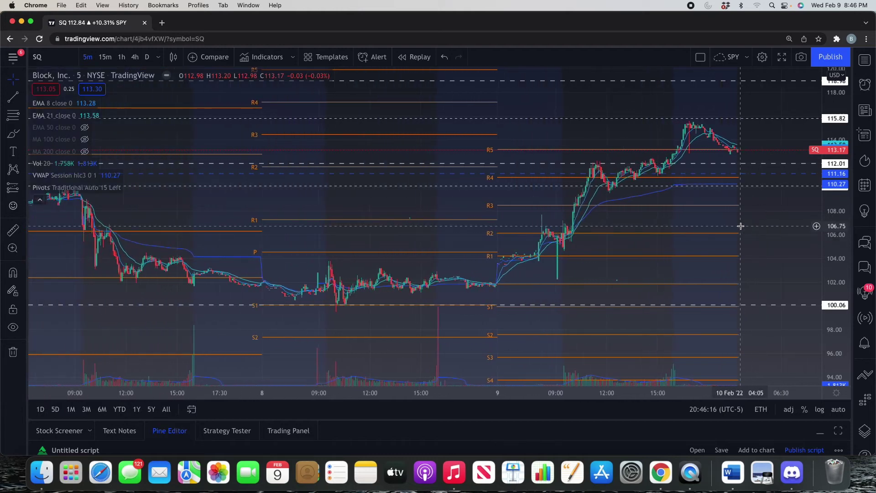
scroll(741, 226, down, 2)
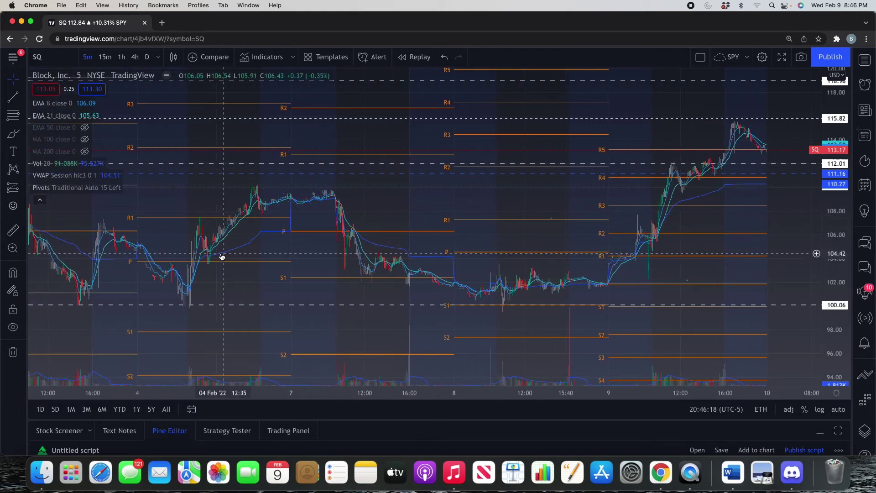
scroll(221, 279, left, 3)
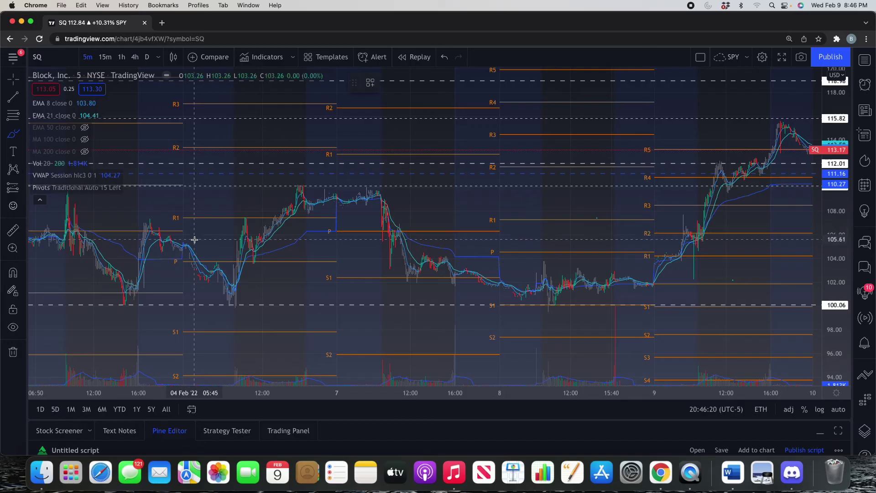
drag(253, 261, 245, 216)
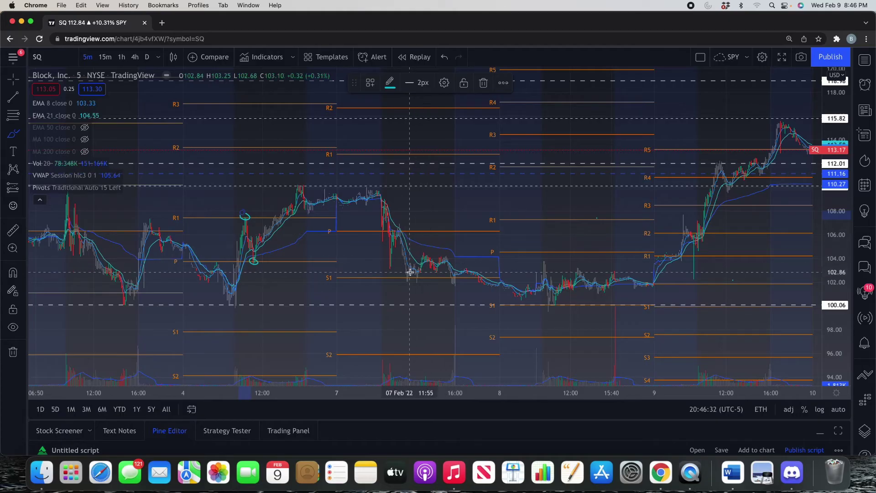
drag(413, 273, 450, 273)
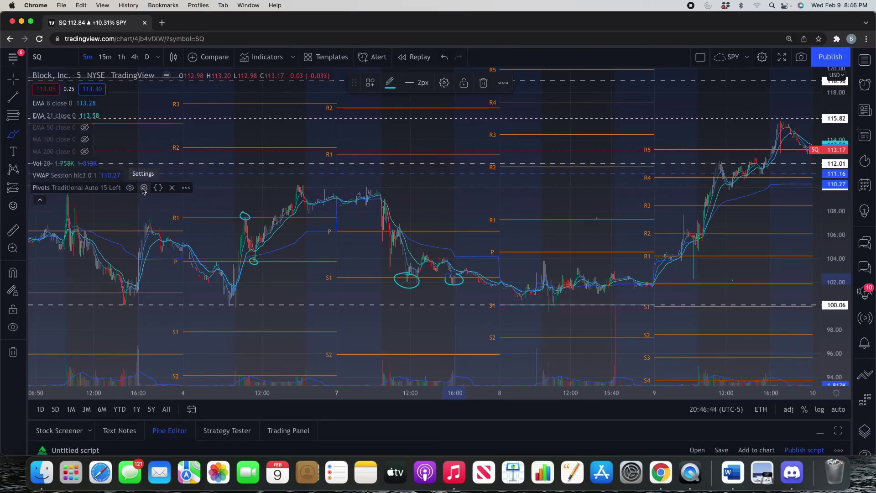
Step: Set the Pivots indicator's Number of Pivots Back to 1 and pan to the 9 February session
click(143, 189)
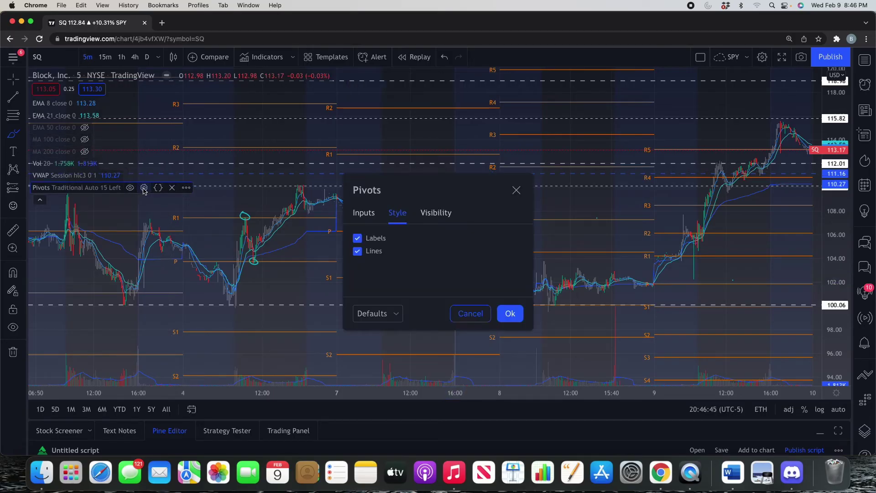
click(367, 213)
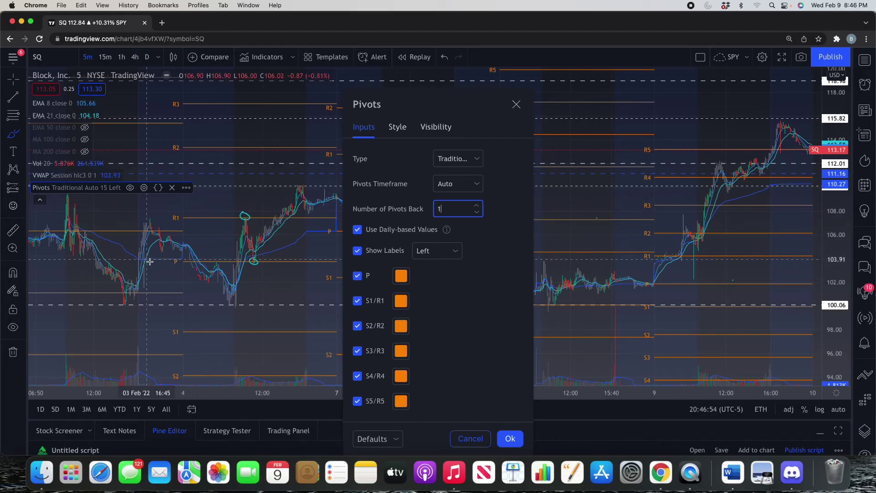
click(514, 434)
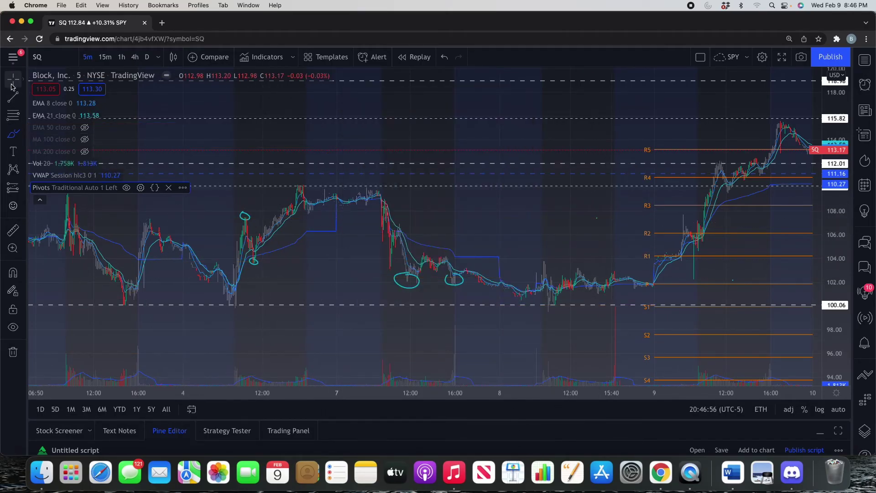
drag(541, 225, 481, 247)
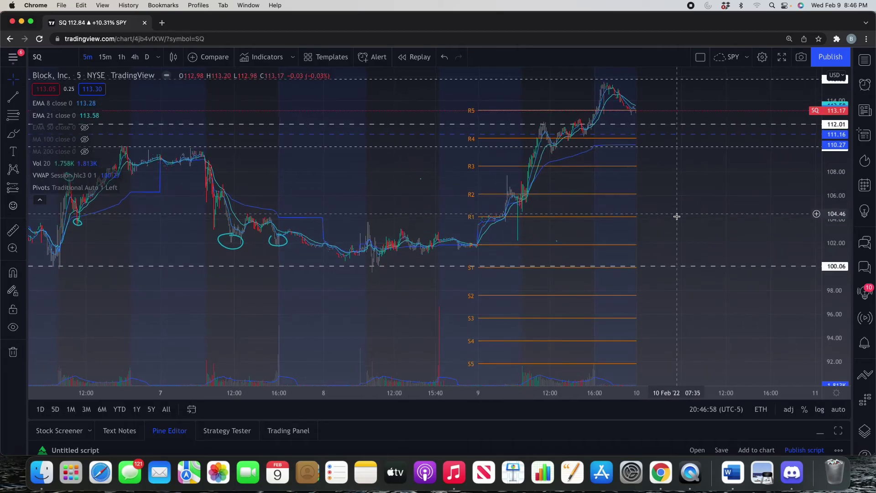
drag(677, 217, 721, 260)
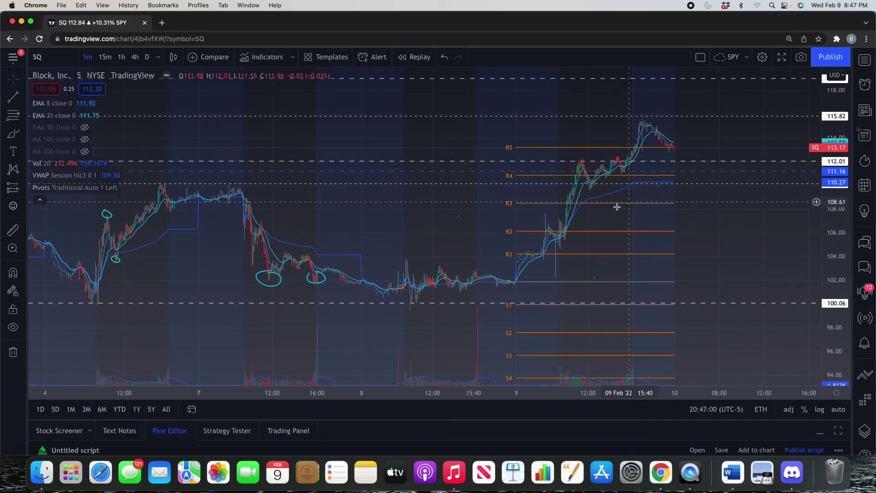
drag(734, 225, 696, 288)
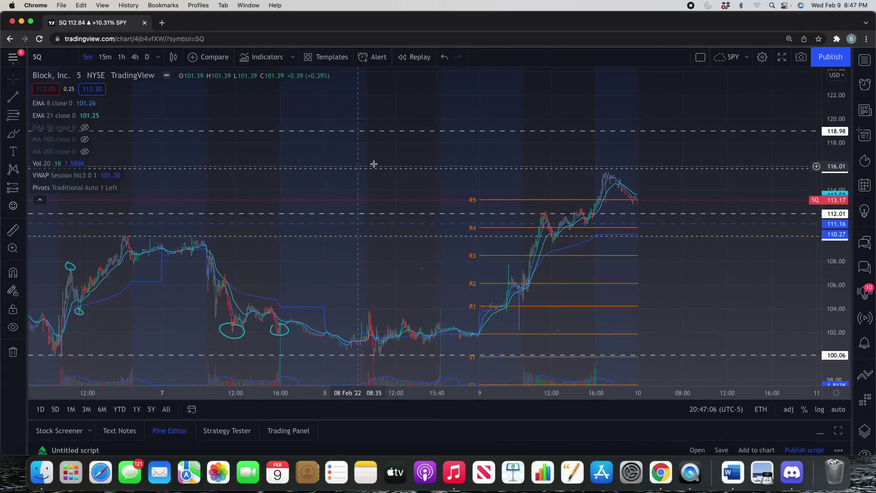
Step: Add a Relative Strength Index pane and reframe the chart around the 9 February rally
mouse_move(108, 184)
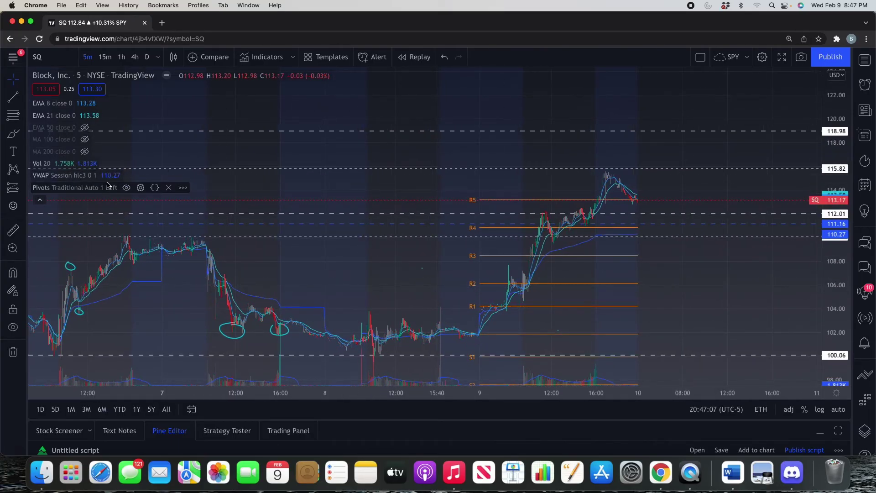
click(169, 189)
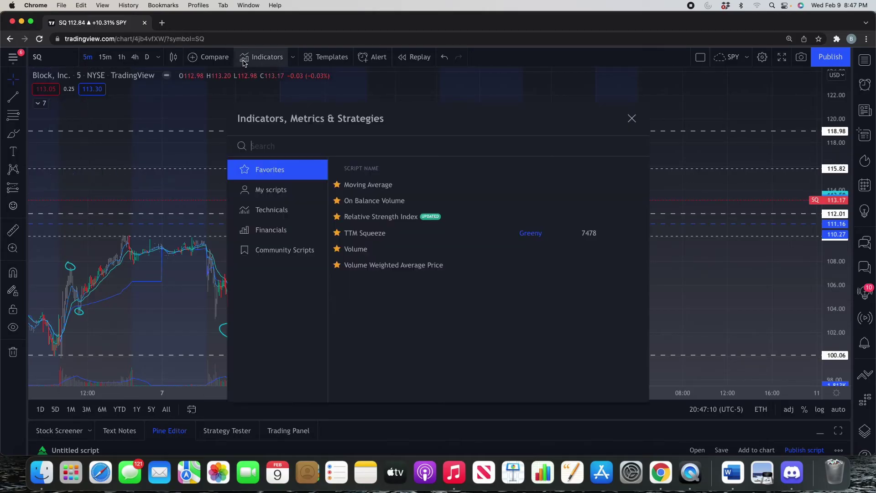
text(rsi)
click(414, 187)
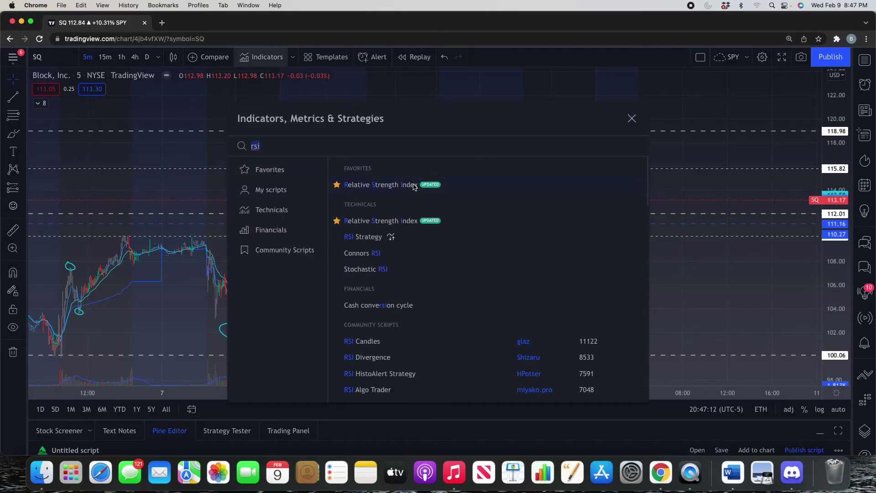
key(Escape)
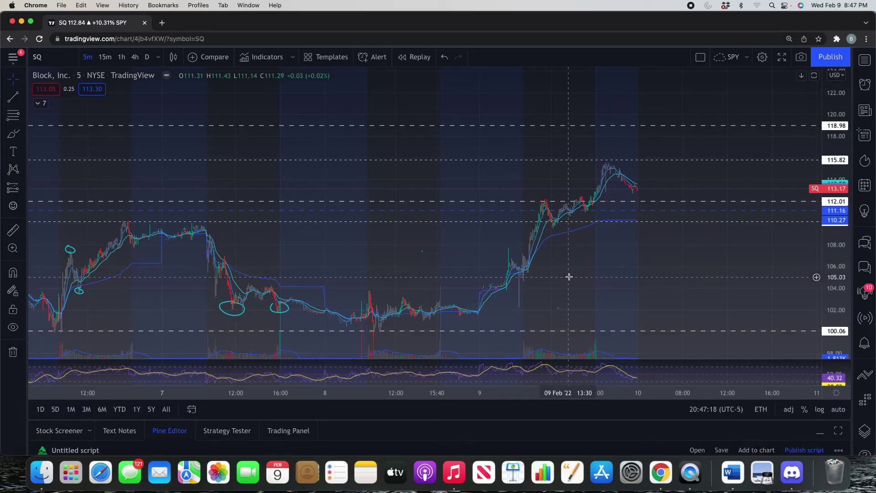
drag(569, 276, 604, 261)
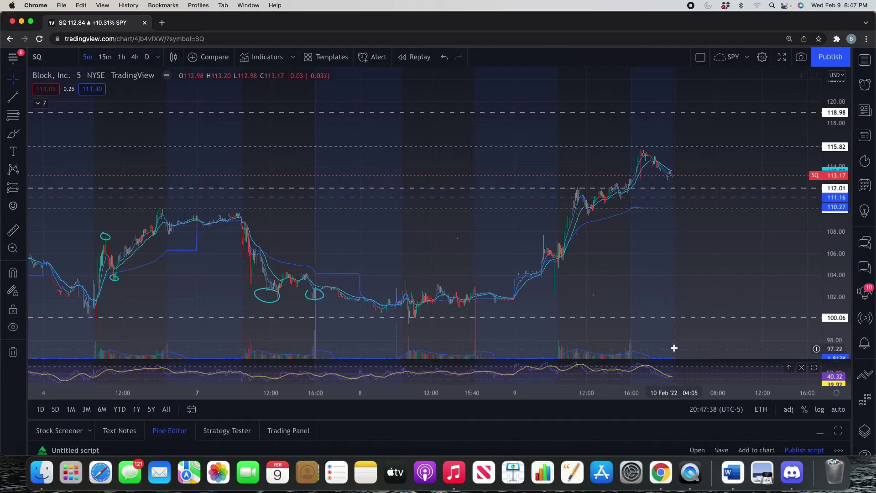
scroll(619, 317, down, 2)
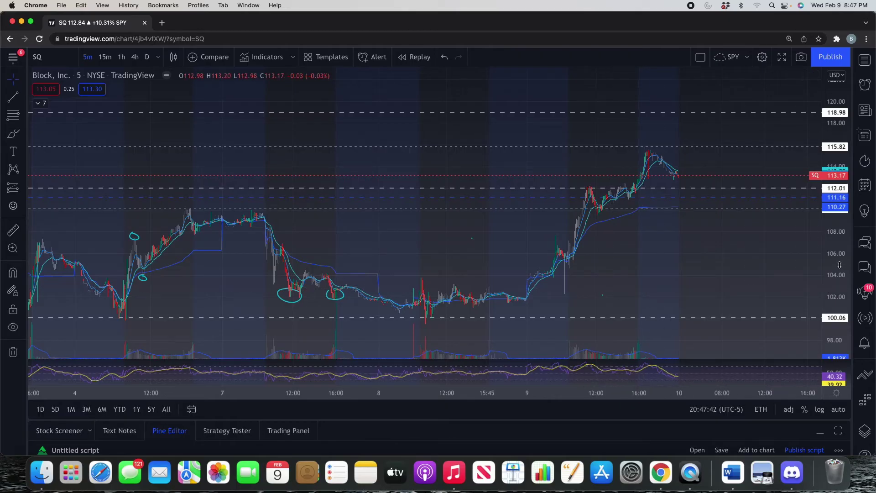
drag(839, 268, 836, 279)
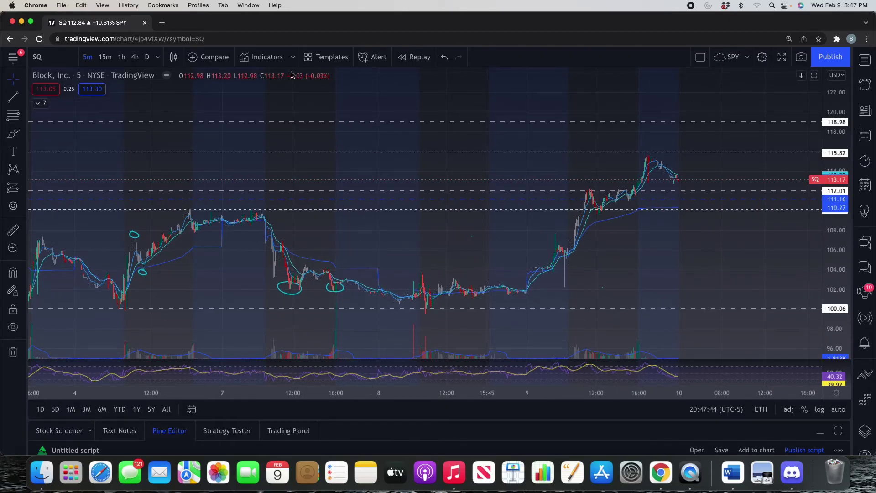
Step: Add the Moving Average Convergence Divergence (MACD) indicator to the chart
click(270, 59)
text(macd)
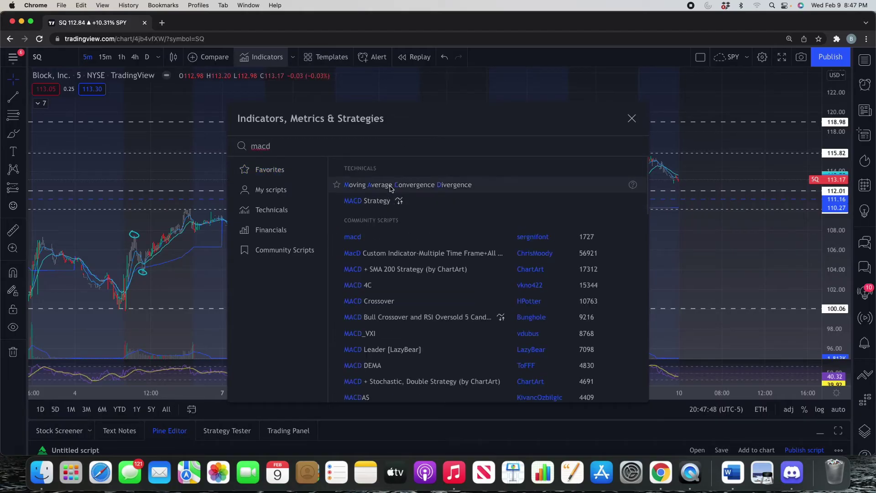
click(391, 188)
click(708, 276)
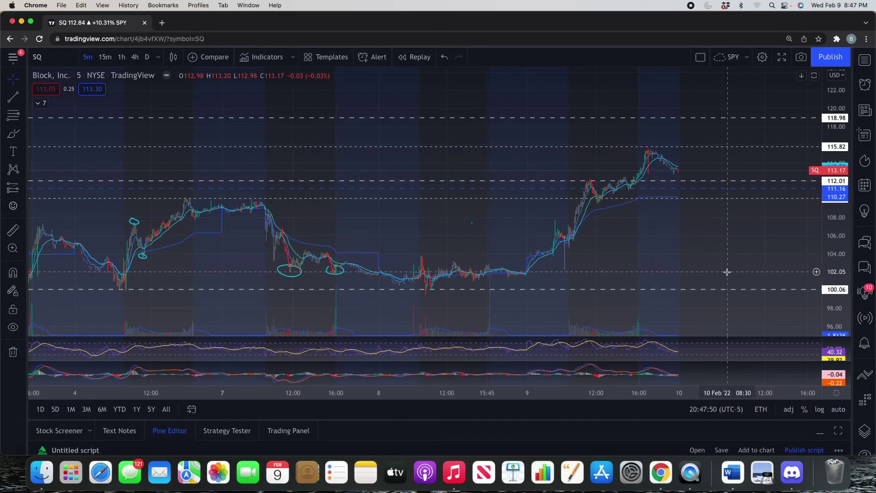
Step: Delete the RSI and MACD panes from beneath the price chart
scroll(724, 278, down, 2)
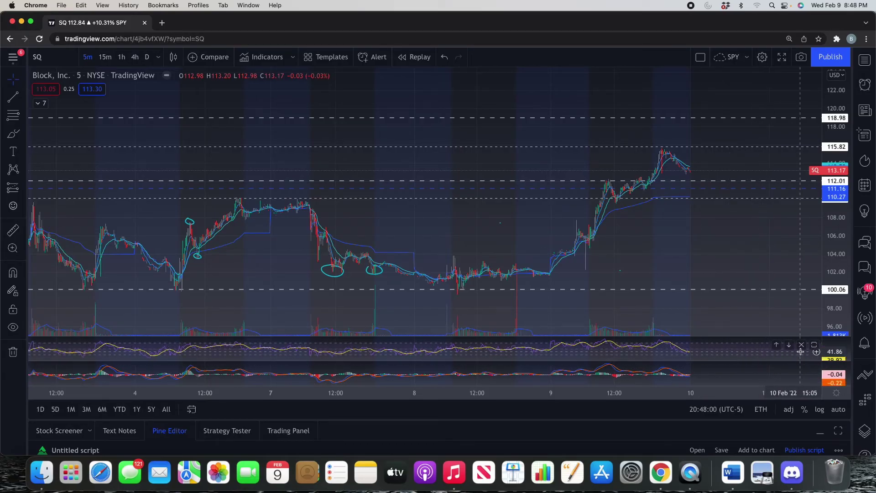
click(802, 345)
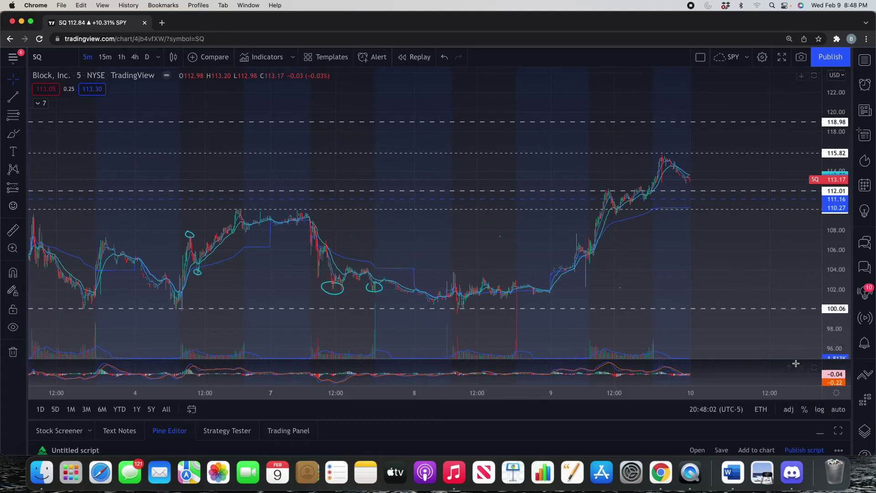
click(800, 368)
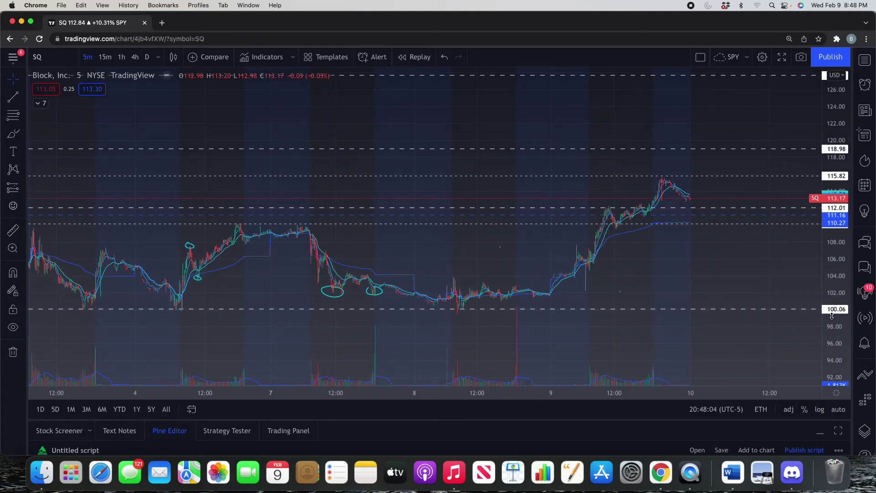
Step: Switch the SQ chart to the 1-hour timeframe
scroll(709, 276, right, 5)
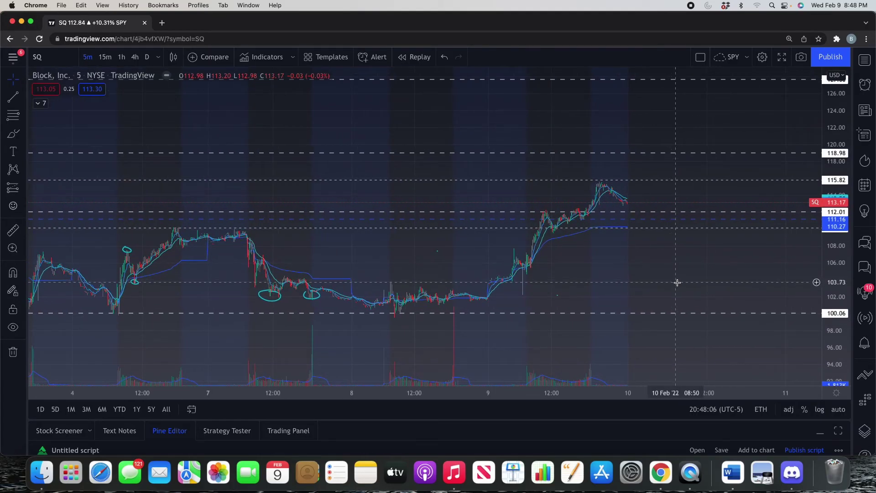
scroll(651, 287, up, 3)
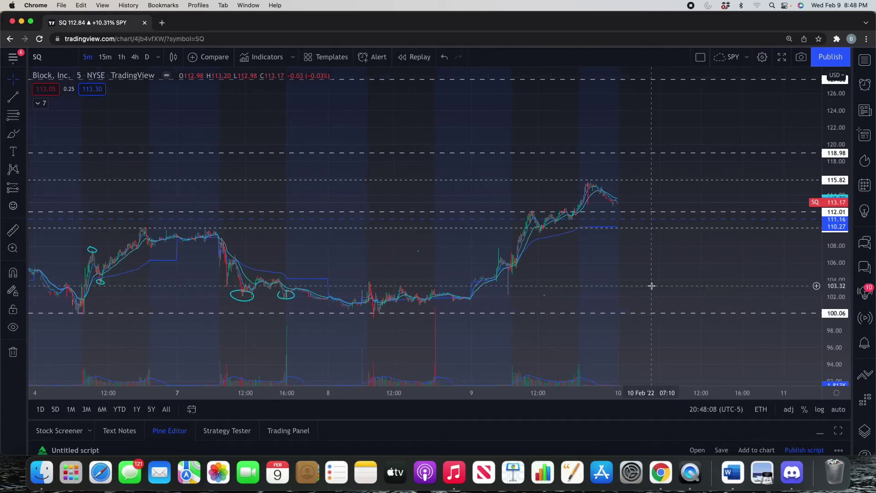
scroll(652, 287, up, 4)
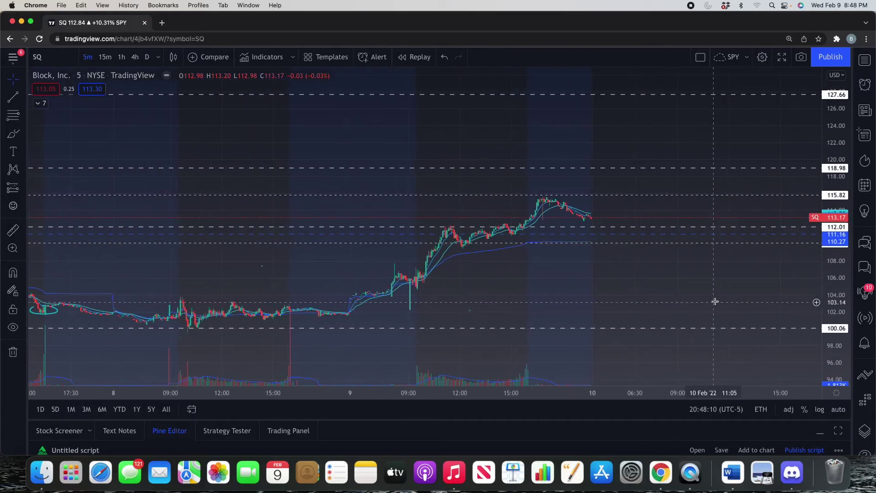
scroll(656, 296, left, 4)
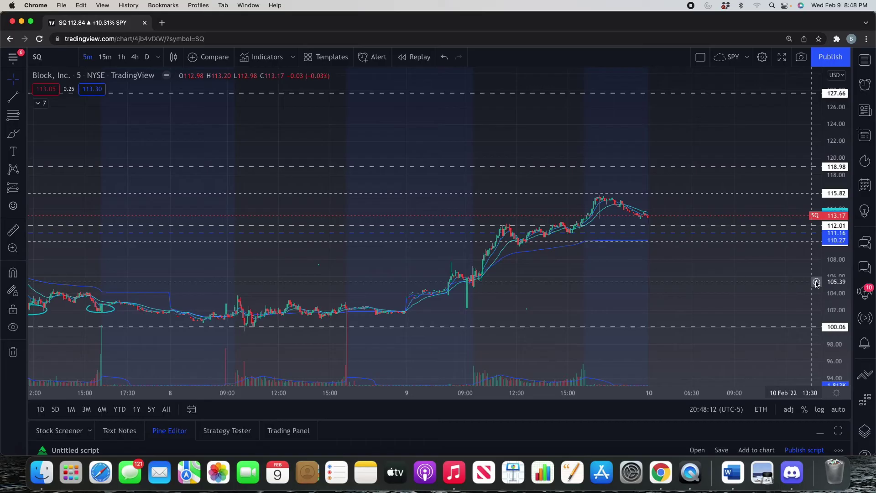
scroll(832, 267, down, 2)
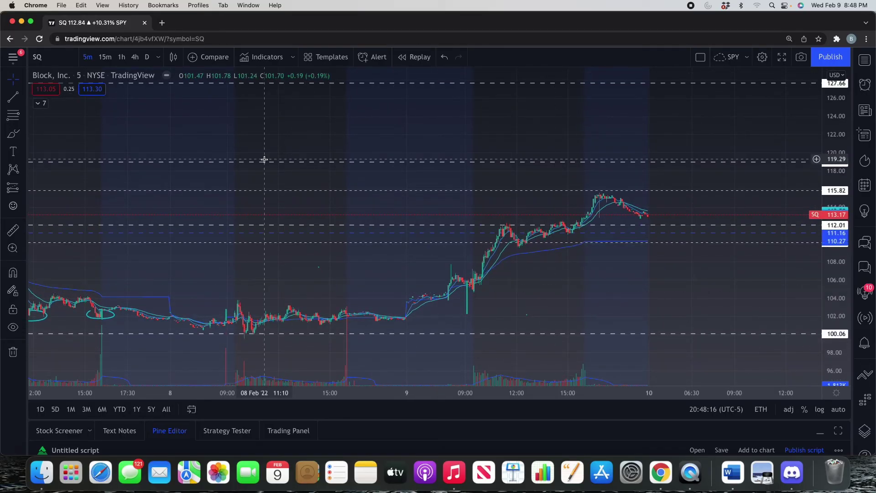
click(122, 57)
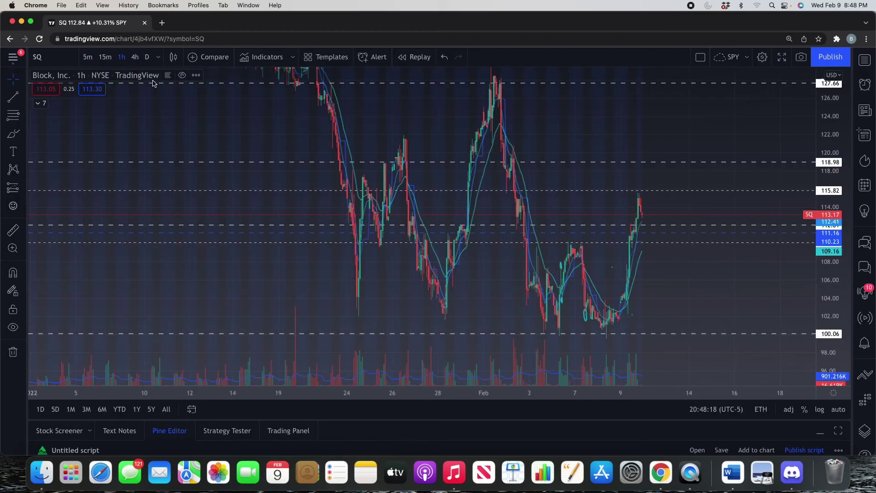
Step: Add the Volume Profile Visible Range indicator via a 'vpvr' search
click(262, 59)
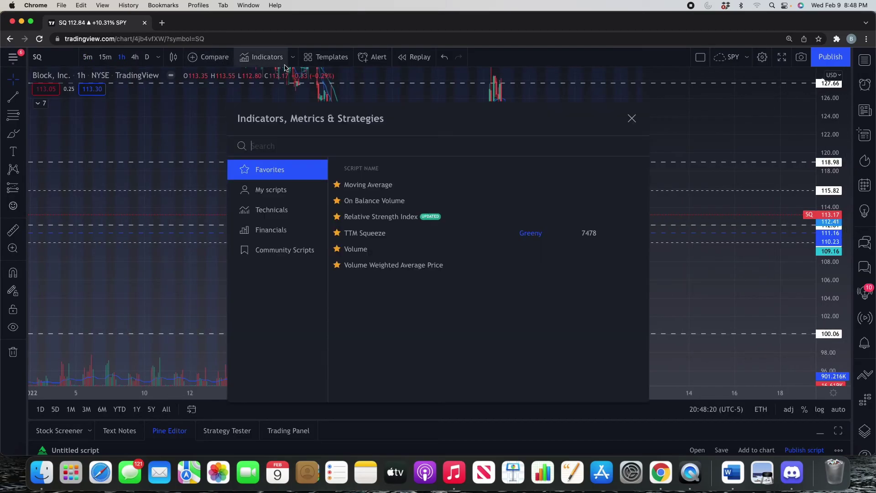
text(vpvr)
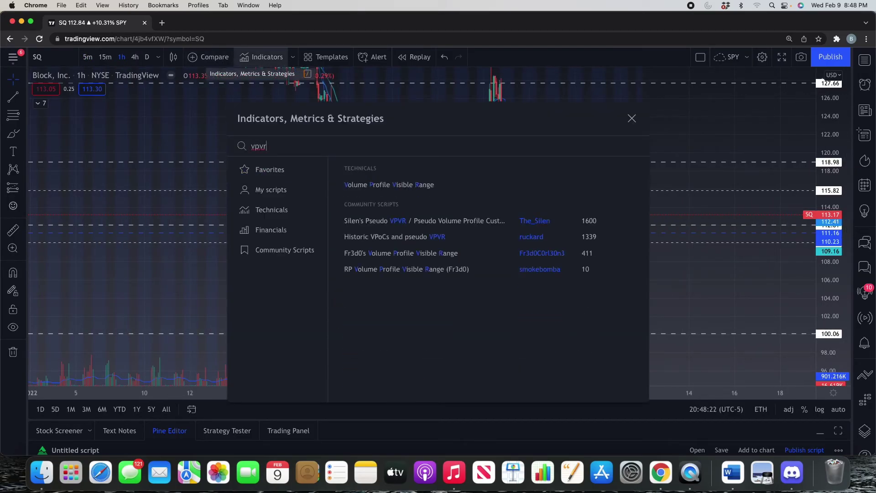
click(415, 184)
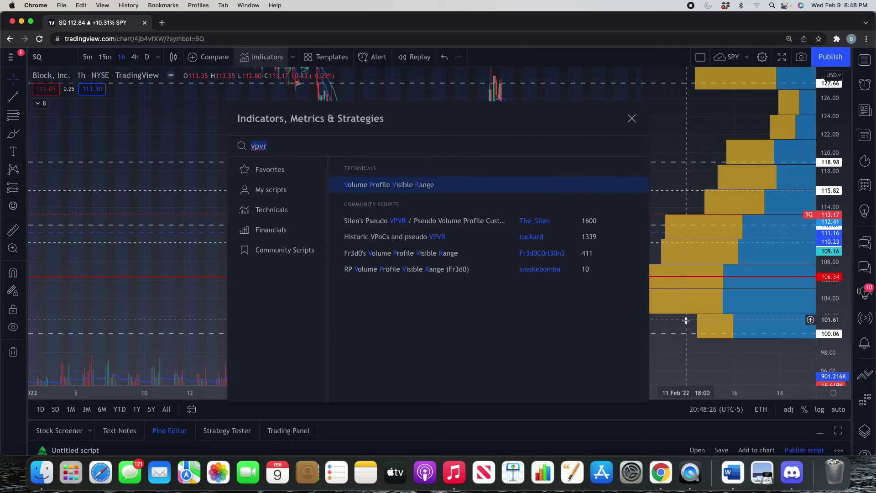
key(Escape)
scroll(631, 186, down, 3)
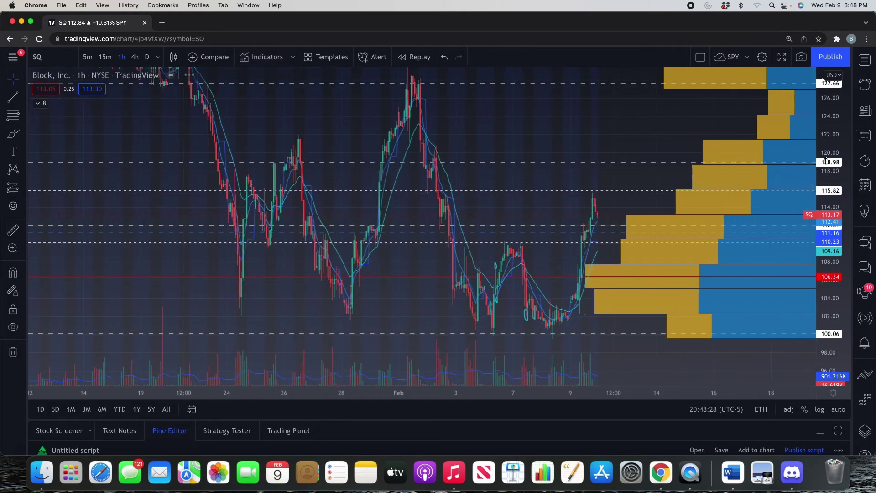
scroll(708, 354, down, 1)
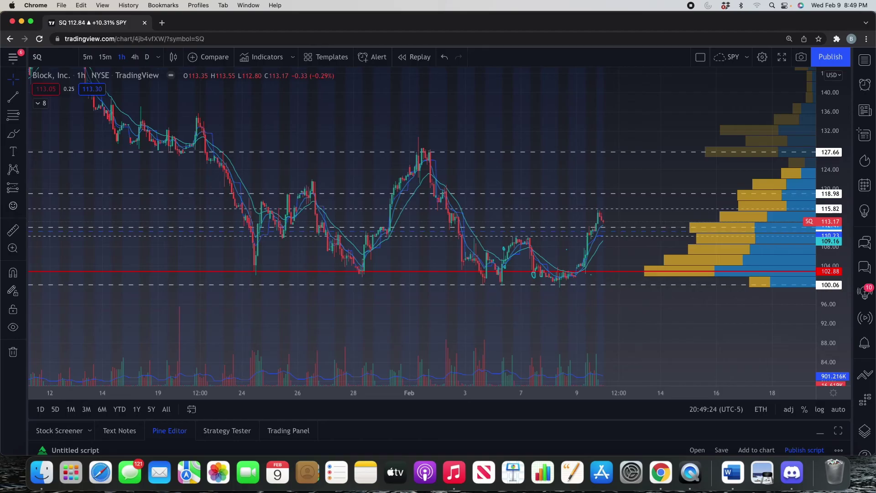
click(12, 136)
Step: Circle the volume nodes near 102.88 and 127.66, and mark the one near current price
mouse_move(657, 258)
mouse_down()
mouse_move(665, 277)
mouse_move(653, 257)
mouse_up()
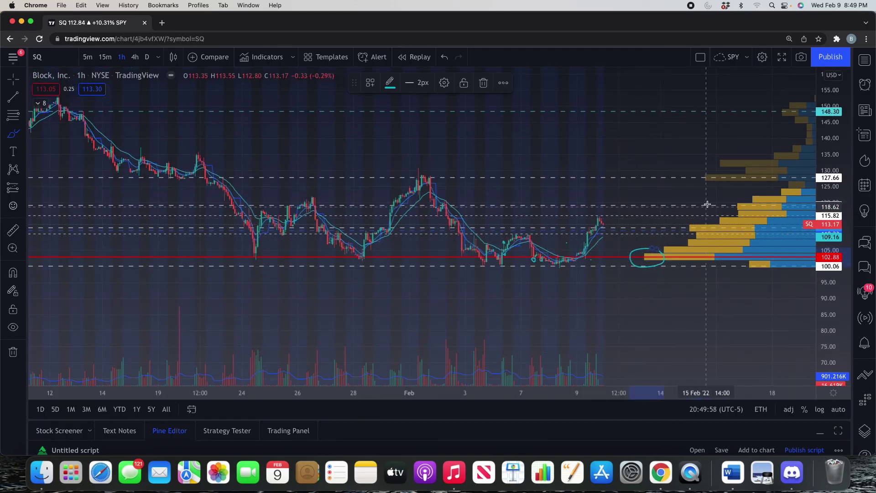
drag(707, 168, 720, 178)
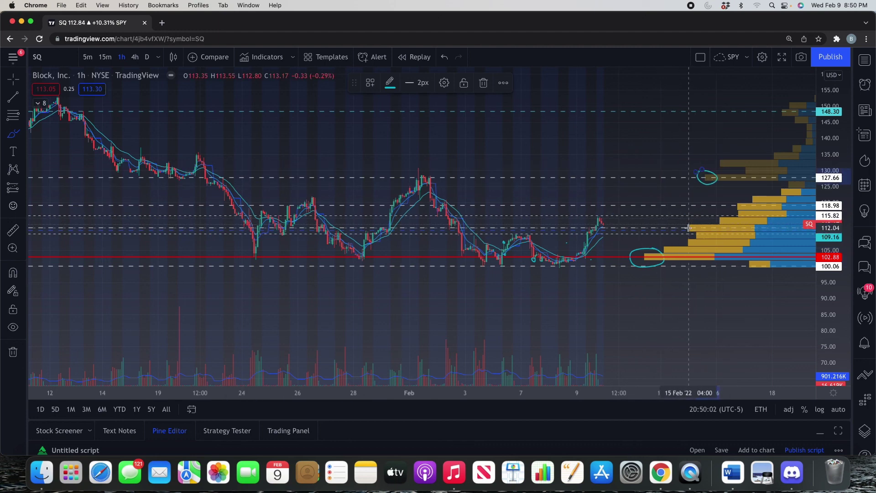
drag(693, 223, 688, 222)
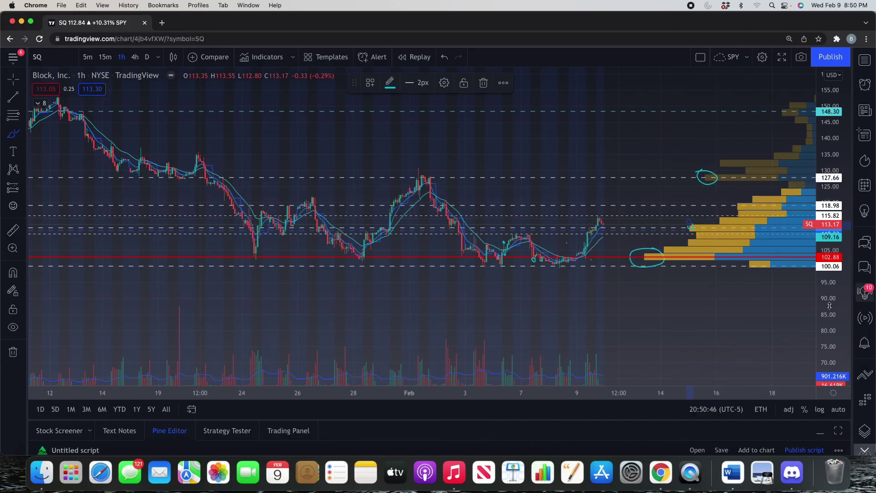
scroll(642, 315, left, 5)
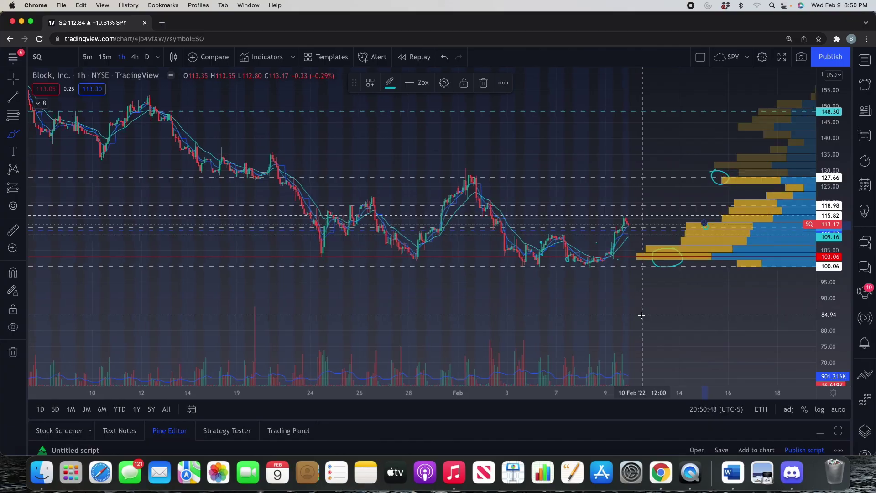